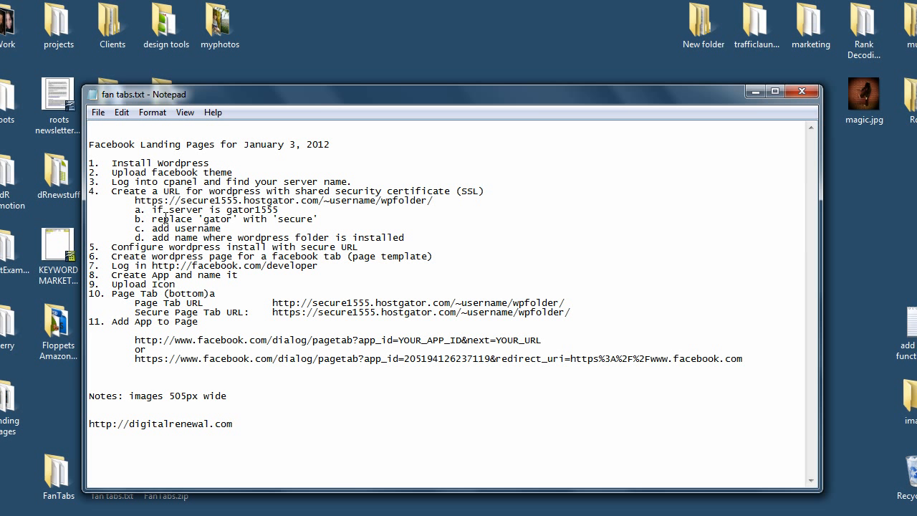
Highlight the "Install Wordpress" and "Upload facebook theme" items in fan tabs.txt and minimize the notes
drag(112, 164, 212, 164)
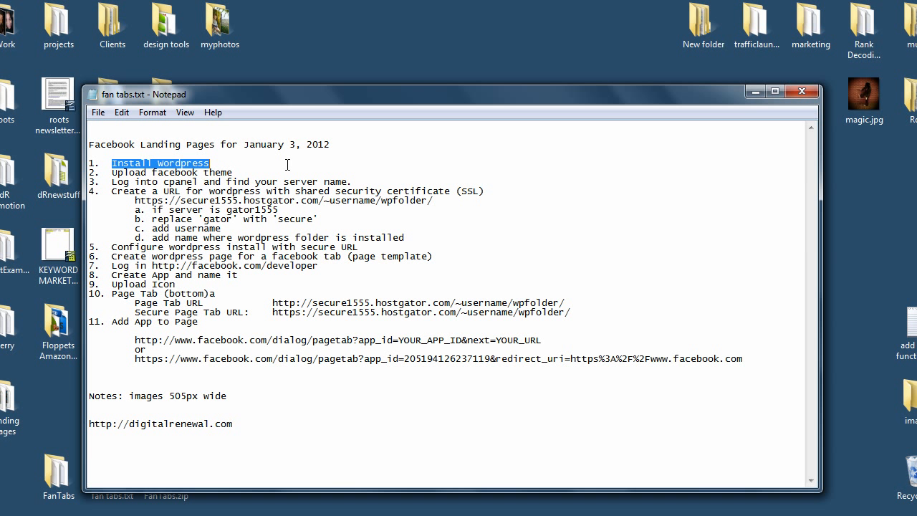
click(131, 176)
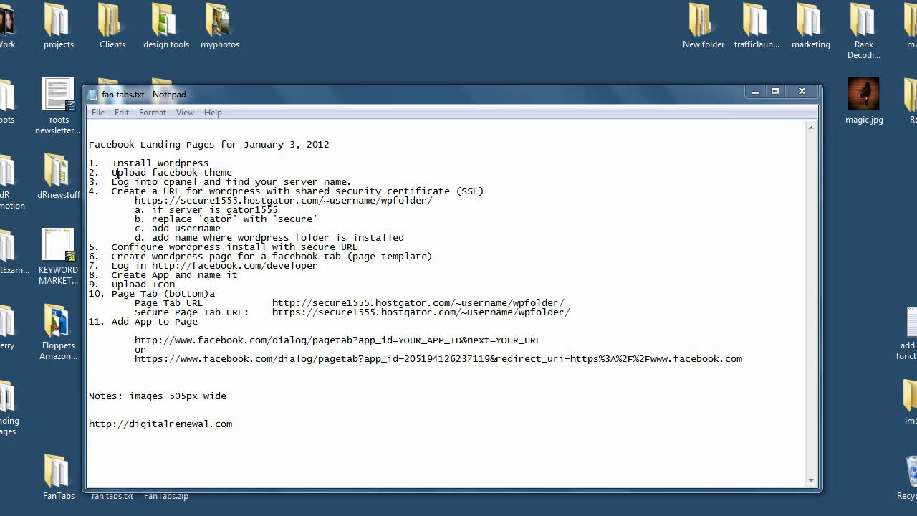
drag(112, 172, 233, 172)
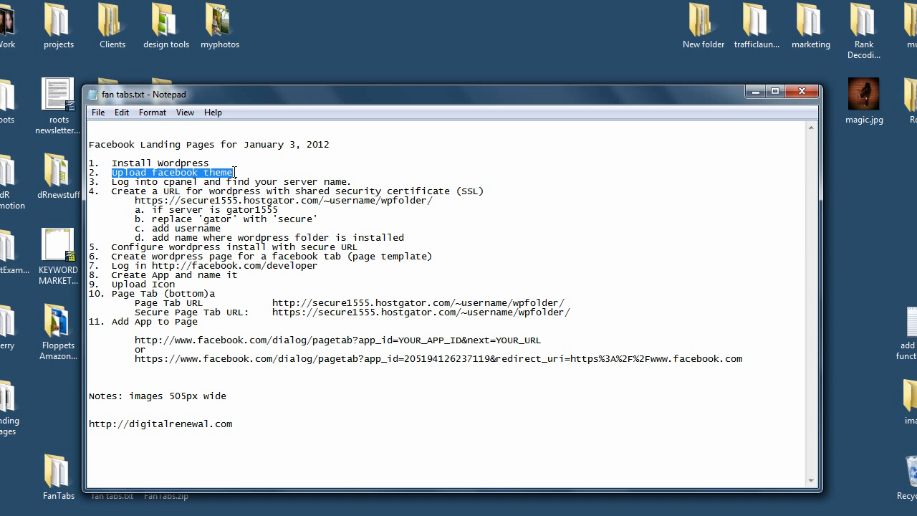
click(756, 92)
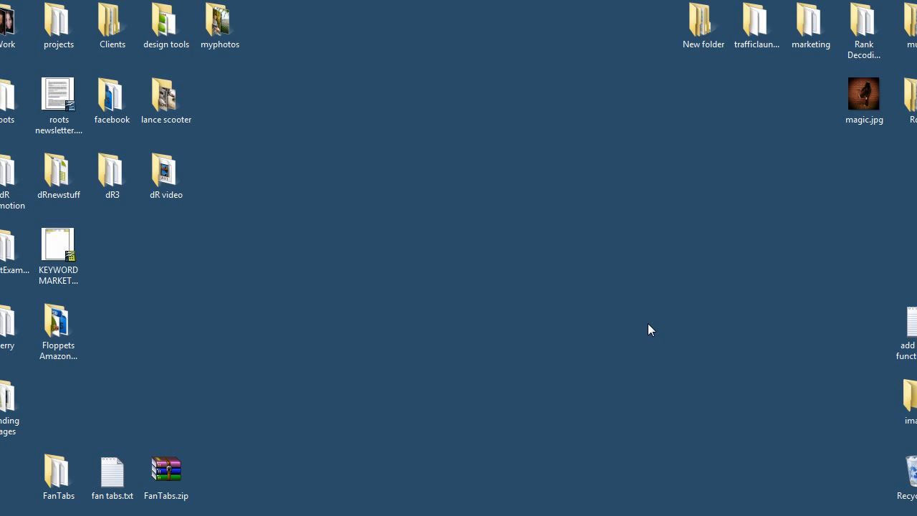
Look over the theme files in the desktop's FanTabs folder, close it and select FanTabs.zip
double_click(57, 469)
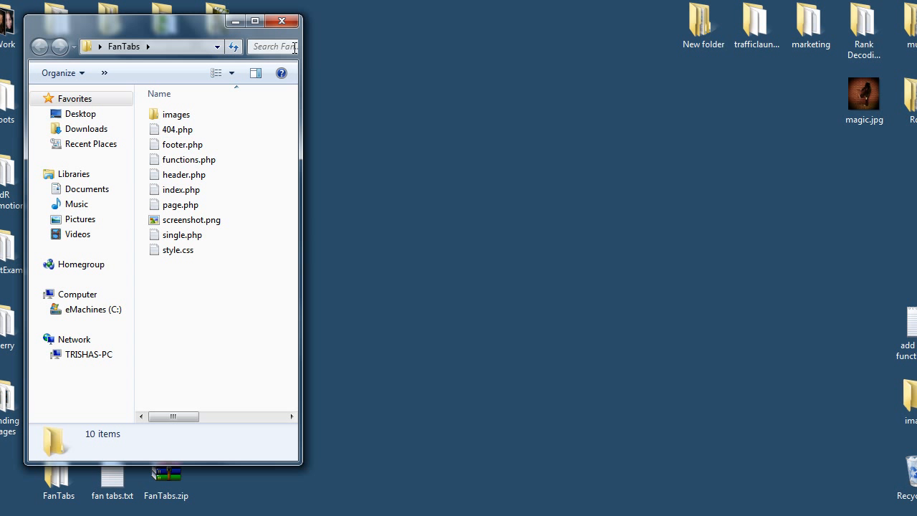
click(281, 21)
click(187, 478)
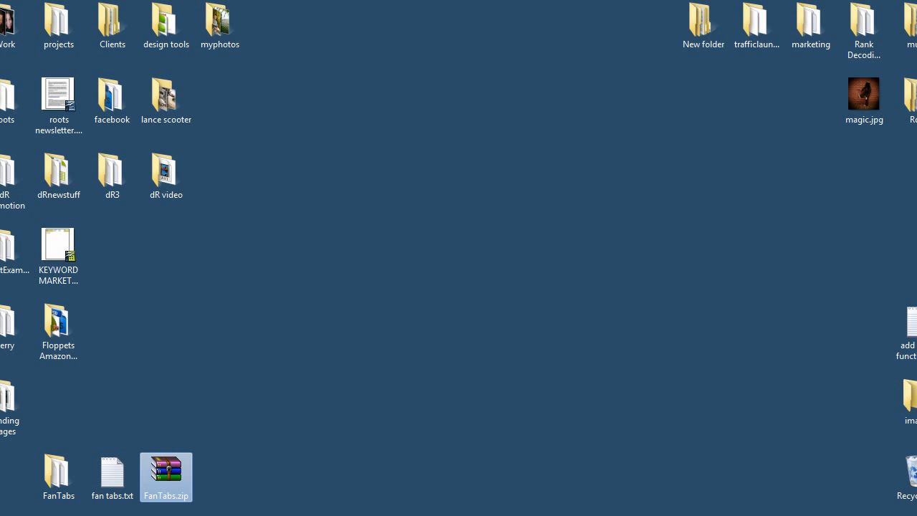
Switch to Chrome and open the WordPress page for installing a theme from an uploaded .zip file
click(188, 514)
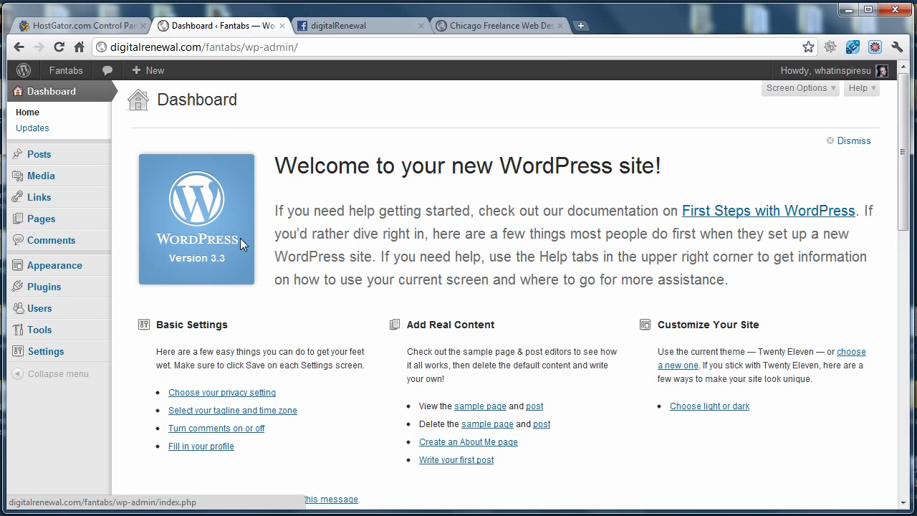
mouse_move(89, 270)
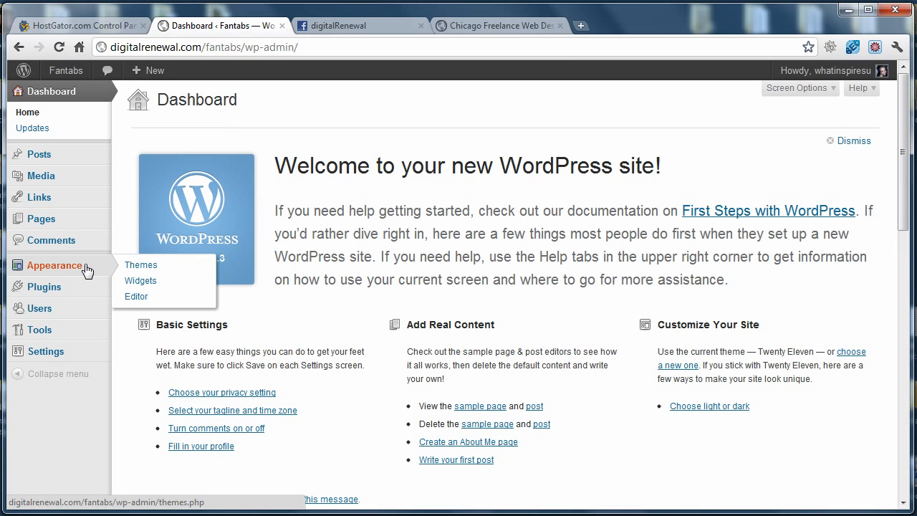
click(137, 267)
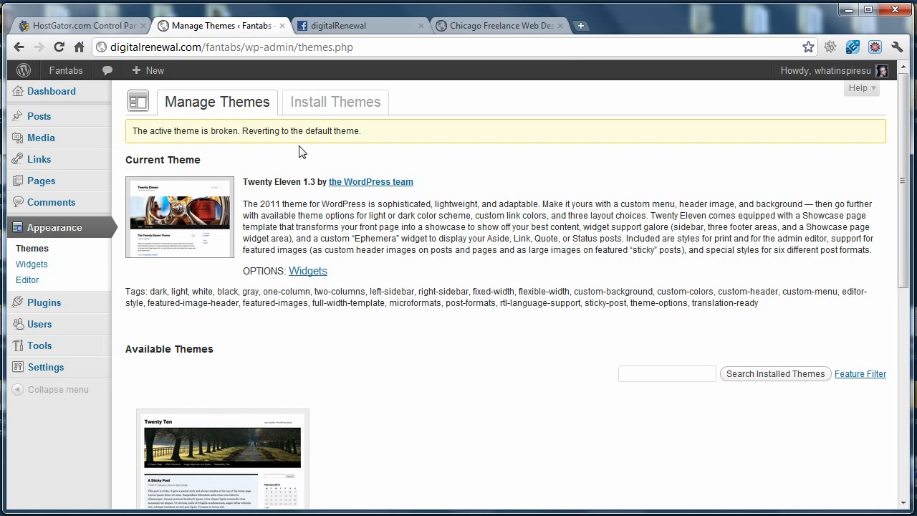
click(326, 109)
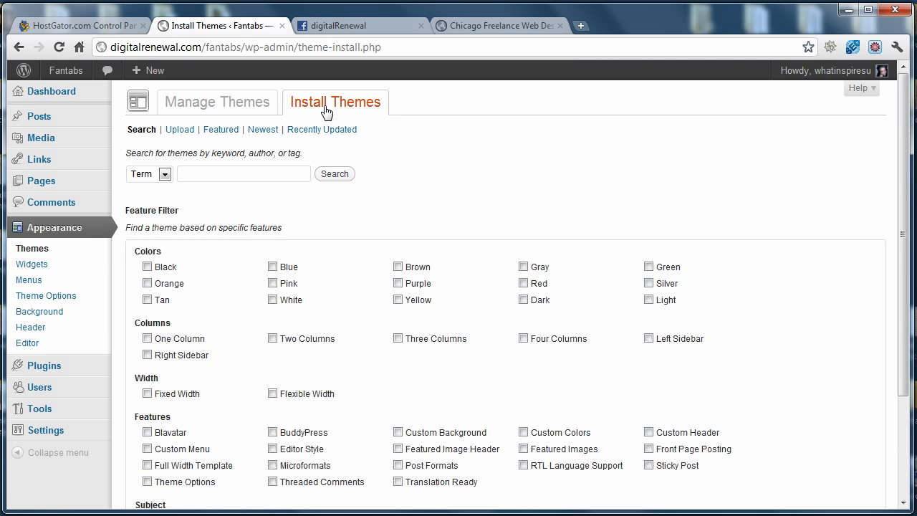
click(182, 131)
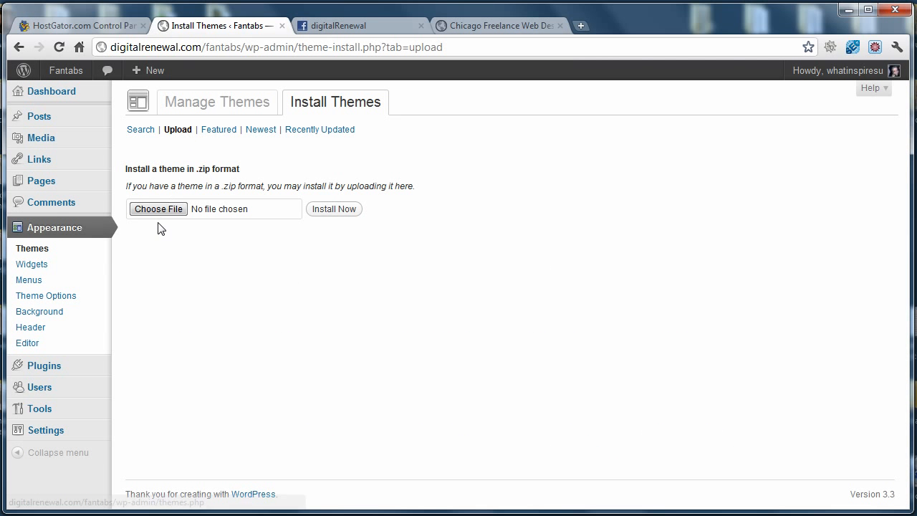
Install the theme from FanTabs.zip on the Desktop and activate it
click(160, 212)
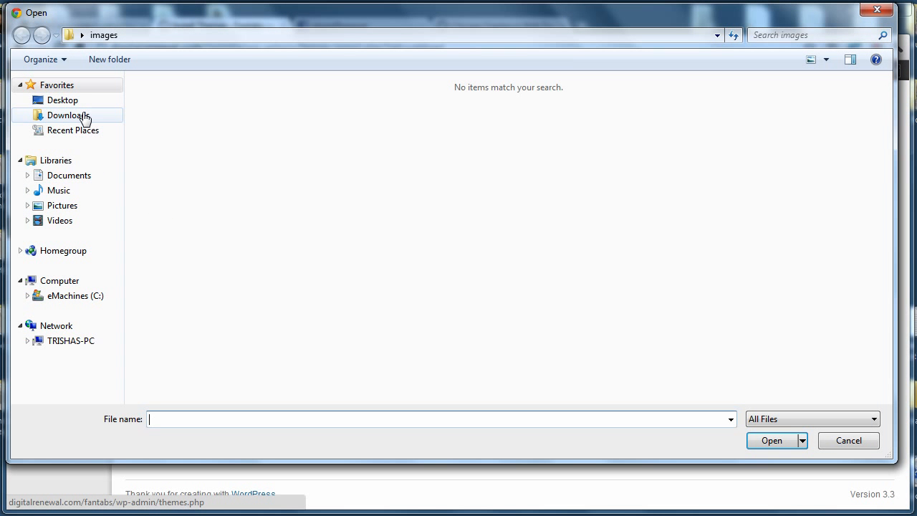
click(75, 106)
click(315, 246)
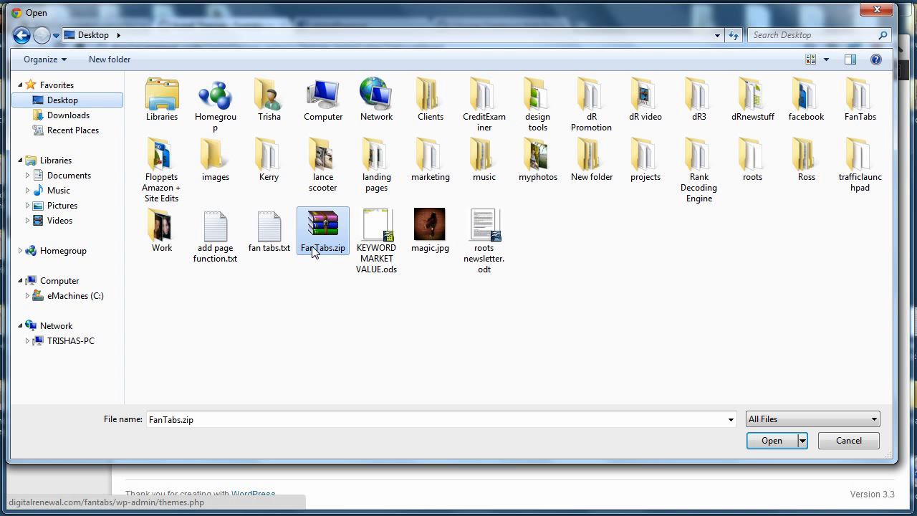
click(766, 448)
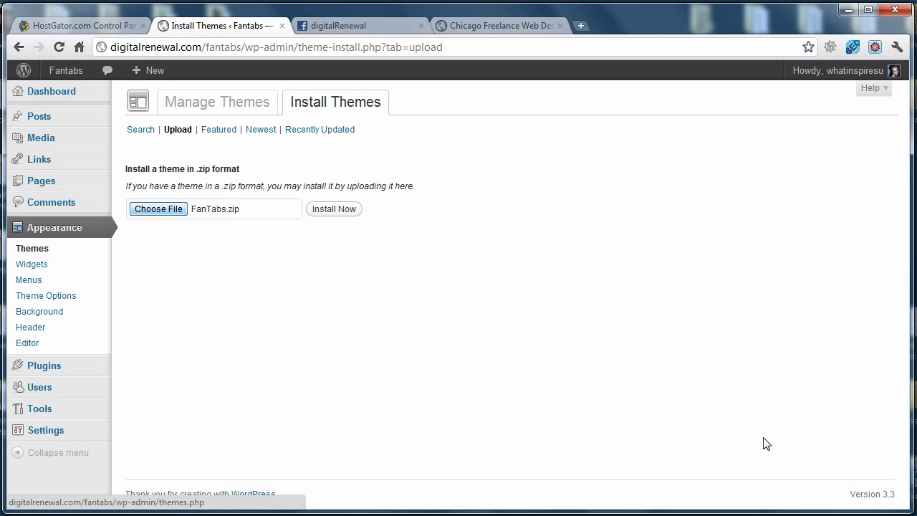
click(329, 217)
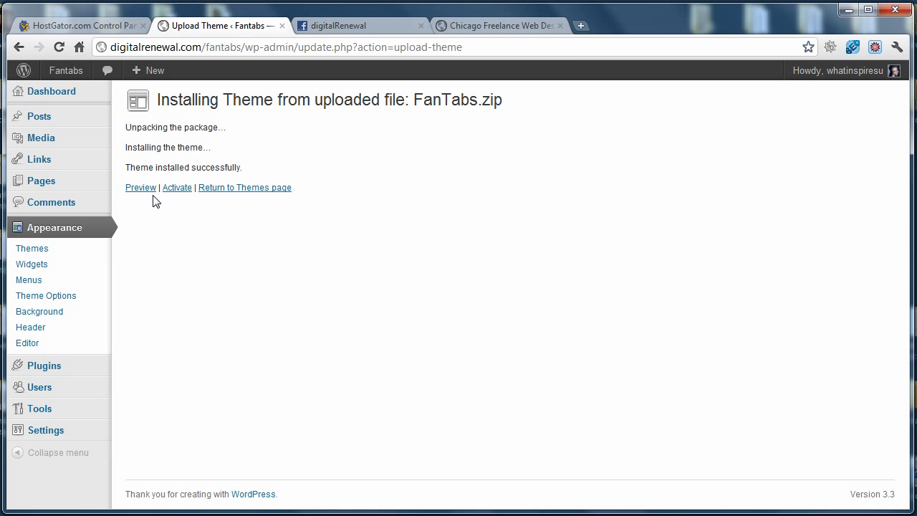
click(174, 190)
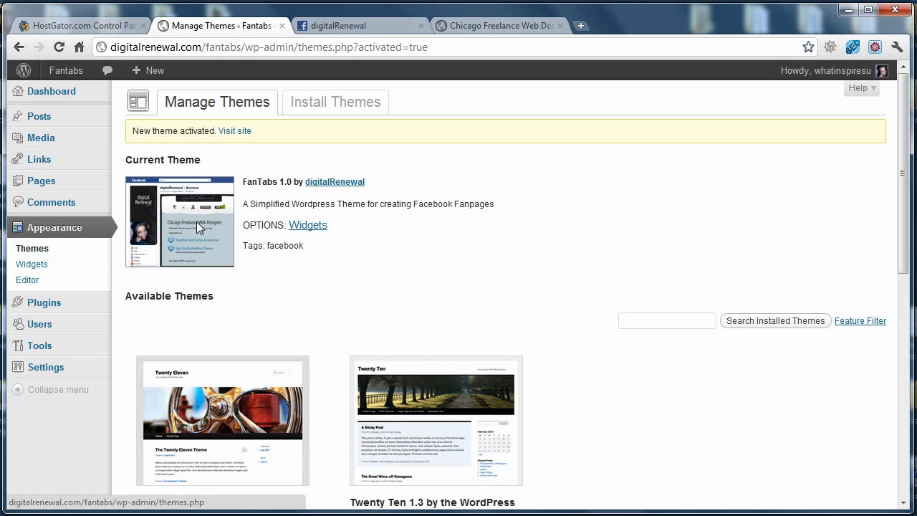
Visit the Fantabs site to view it with the active theme, and highlight its web address
mouse_move(69, 73)
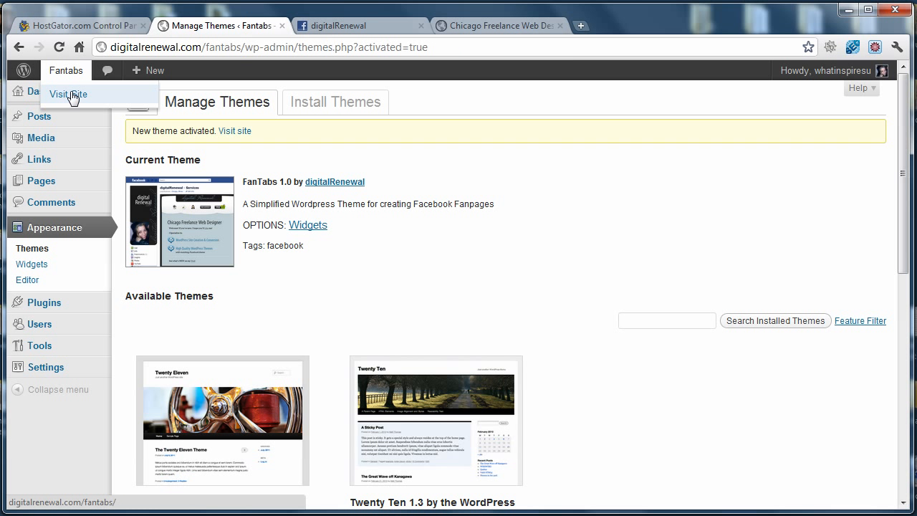
click(72, 94)
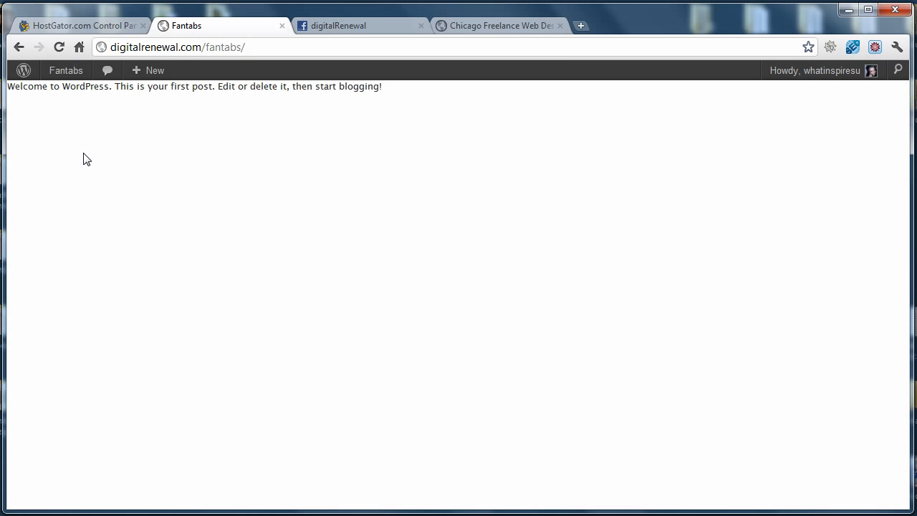
click(278, 48)
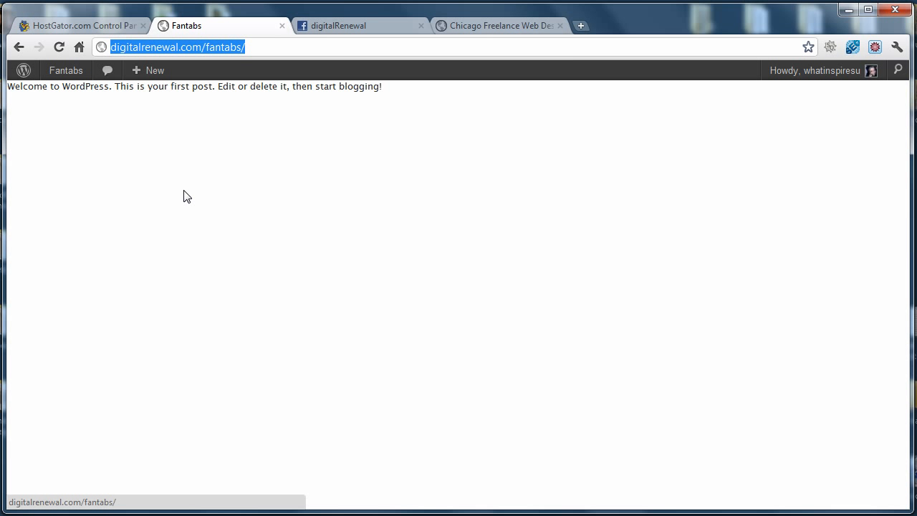
Reopen fan tabs.txt and examine the shared-SSL example URL, its https and secure1555 parts, and the server name rule
click(849, 10)
double_click(104, 469)
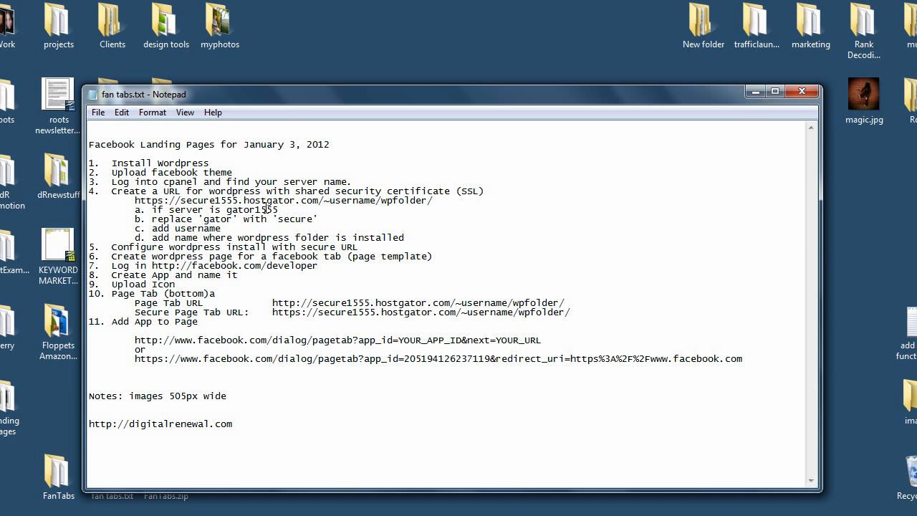
drag(135, 204, 433, 201)
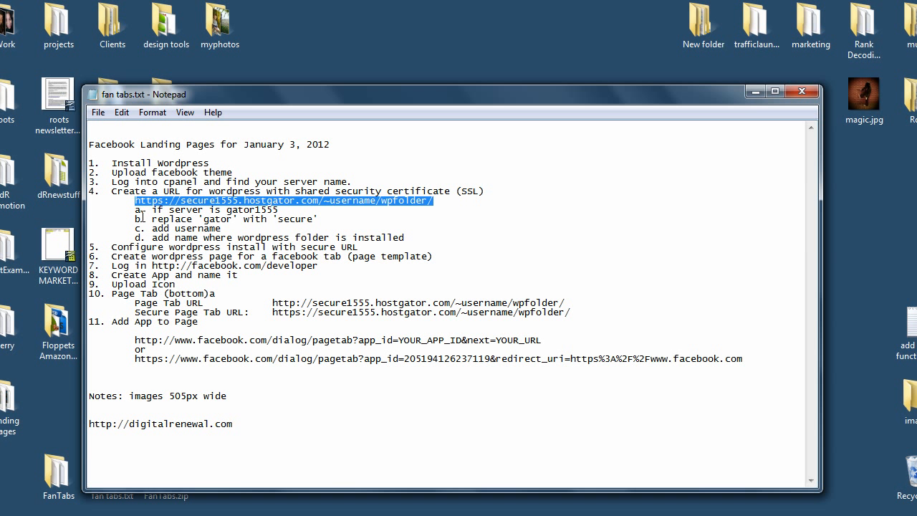
click(147, 202)
drag(163, 203, 158, 202)
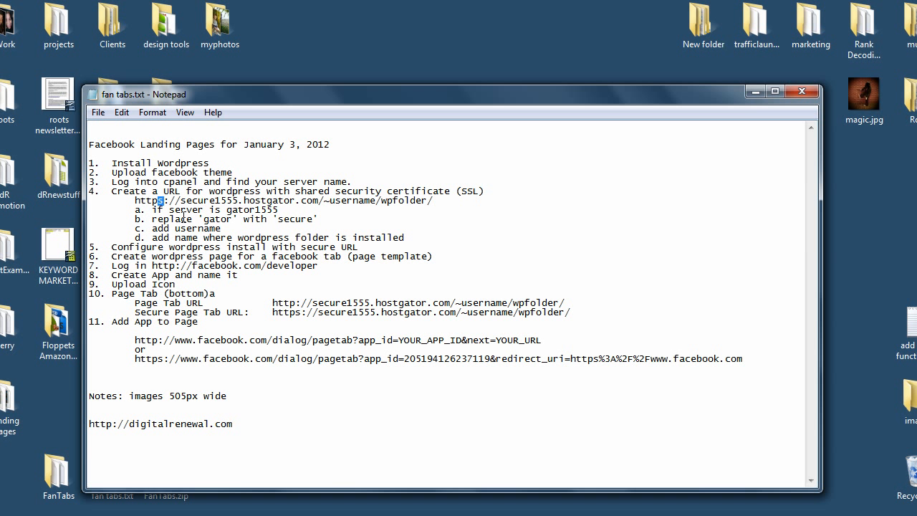
drag(181, 201, 239, 195)
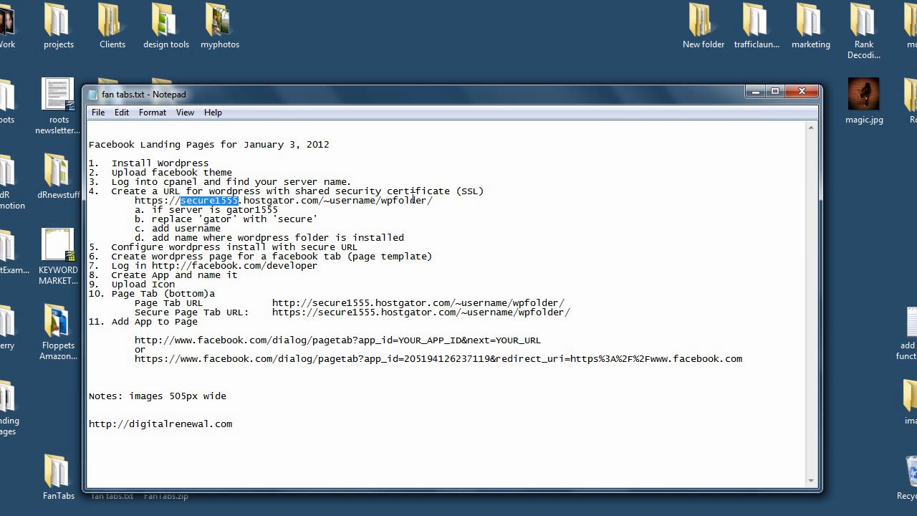
drag(152, 210, 279, 210)
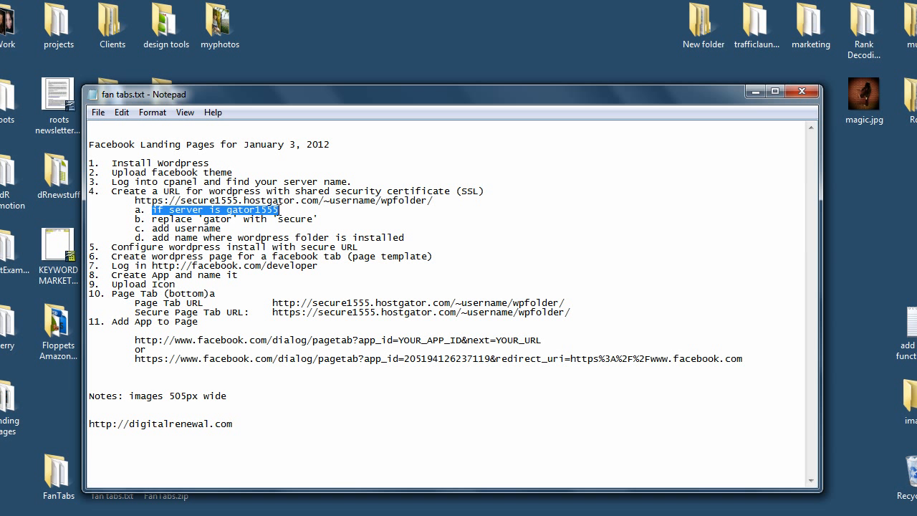
Switch to the HostGator control panel in Chrome and locate the server name in the Account Information
key(alt+Tab)
click(113, 26)
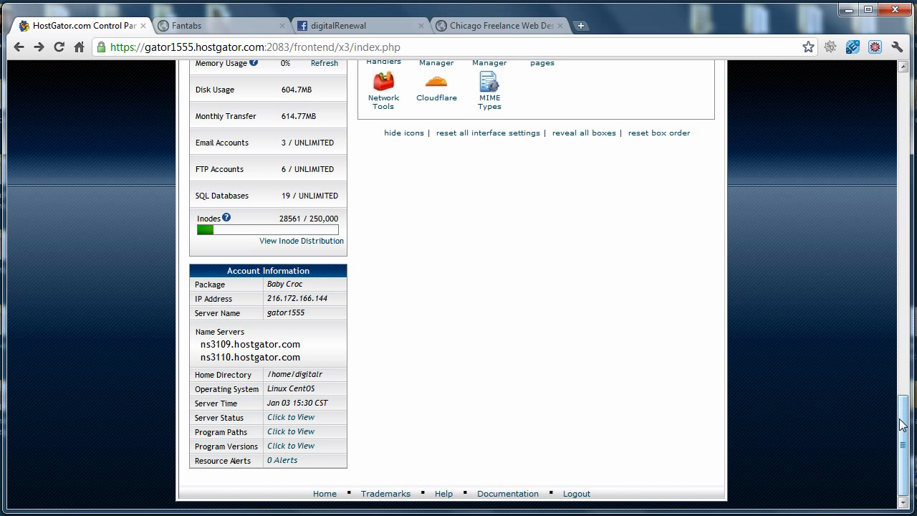
drag(902, 425, 902, 424)
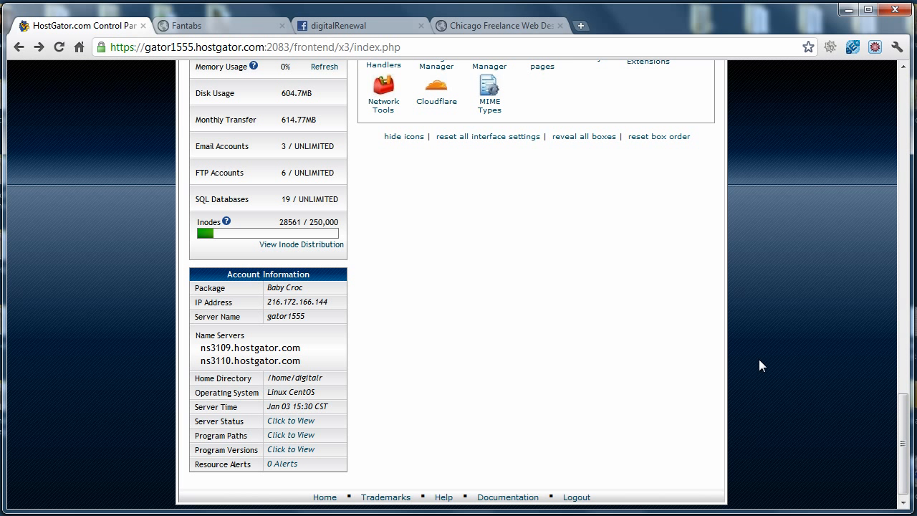
drag(194, 317, 321, 317)
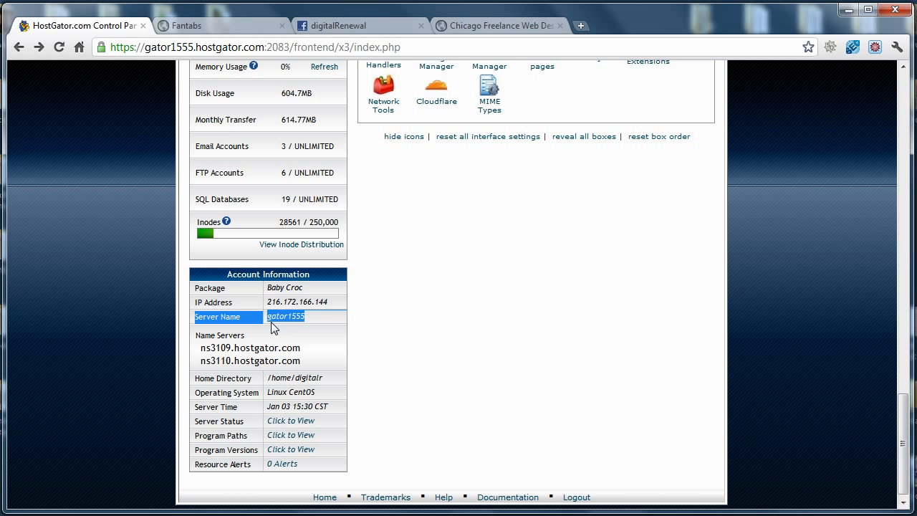
click(270, 322)
drag(268, 316, 307, 320)
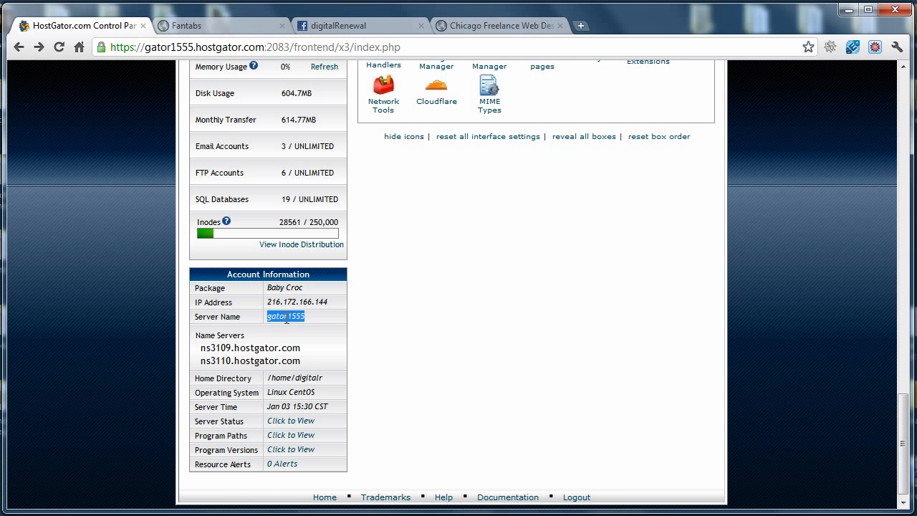
key(alt+Tab)
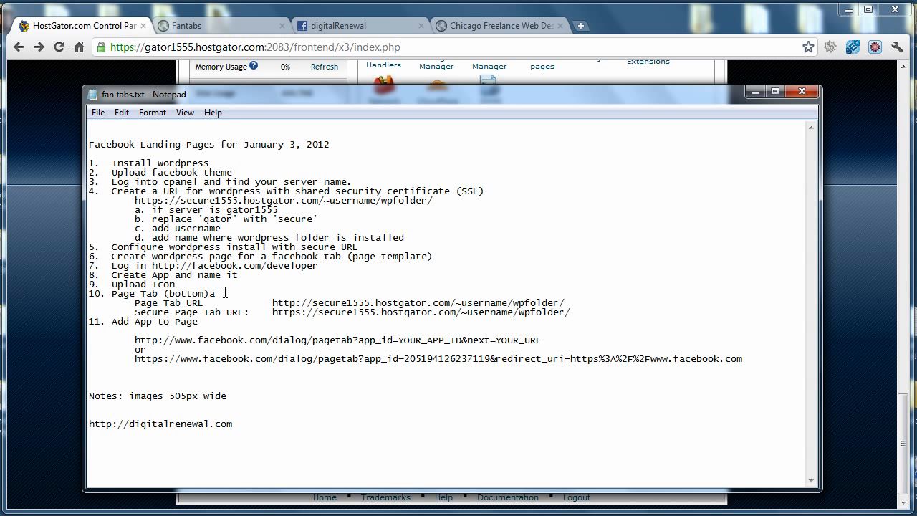
drag(181, 201, 215, 207)
drag(380, 201, 428, 203)
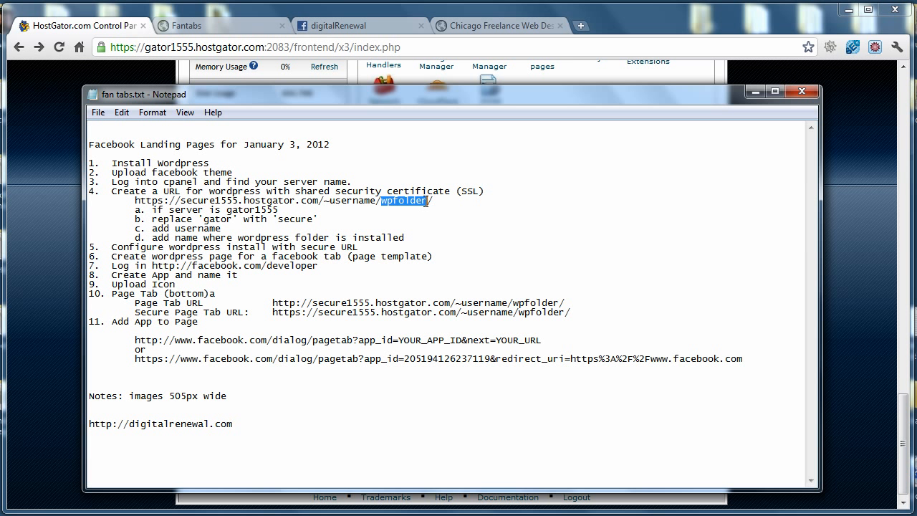
drag(134, 201, 435, 203)
key(ctrl+c)
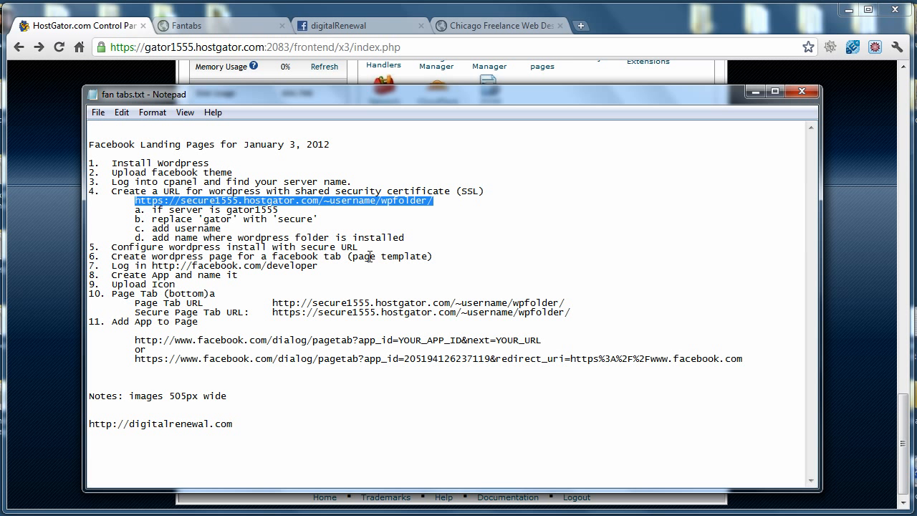
Switch to the Fantabs site, open its WordPress admin dashboard and go to the General Settings page
click(255, 29)
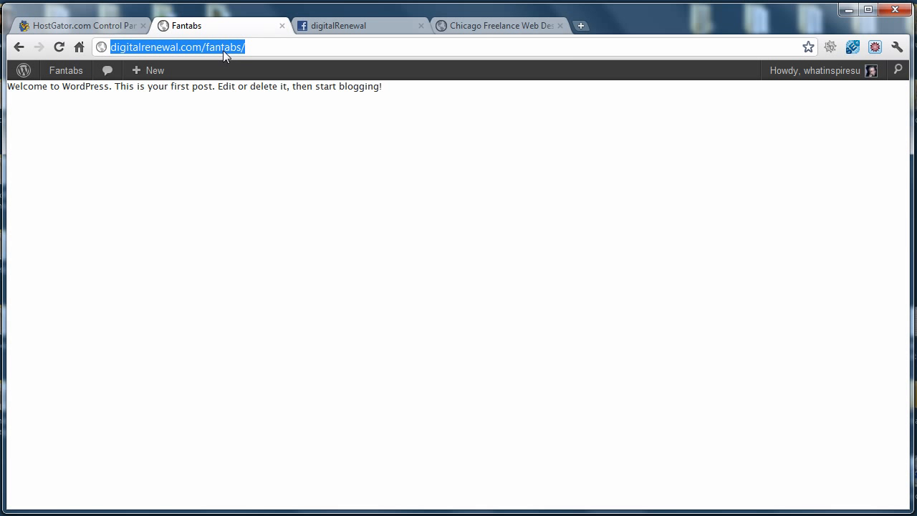
click(257, 49)
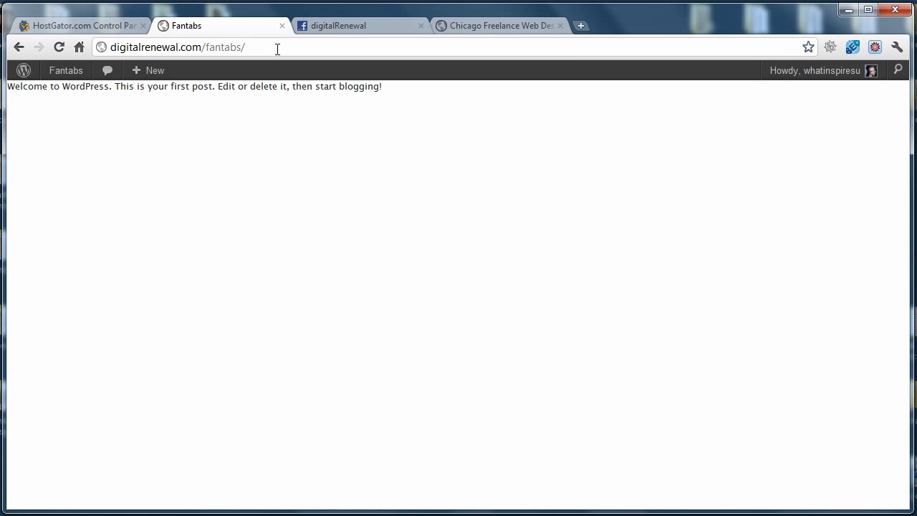
text(w)
key(Return)
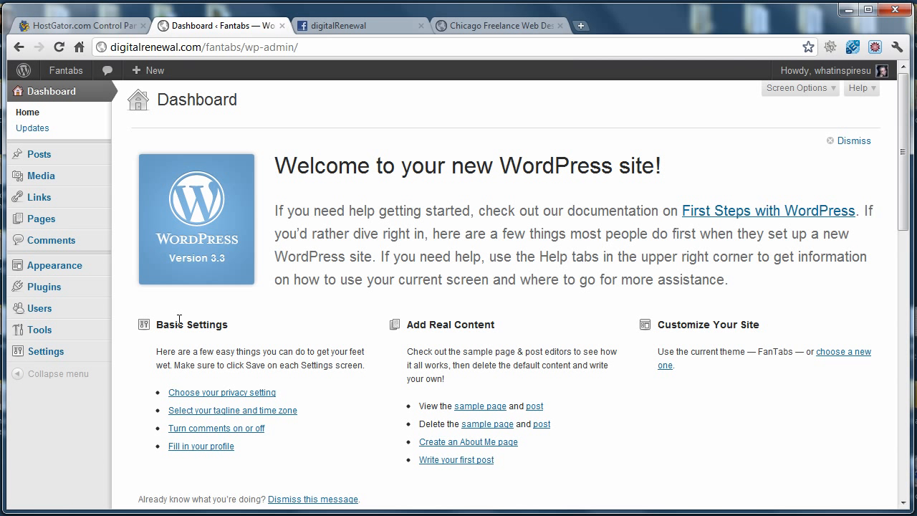
mouse_move(67, 351)
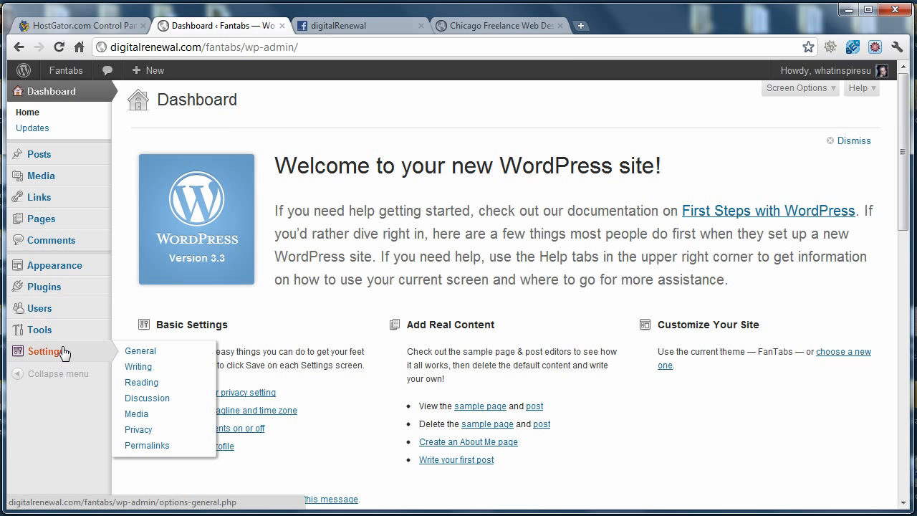
click(130, 355)
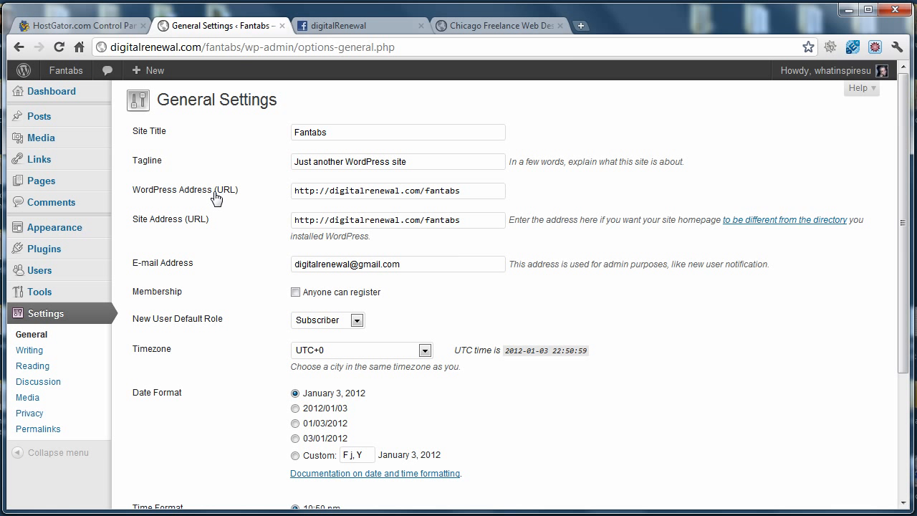
drag(471, 192, 274, 192)
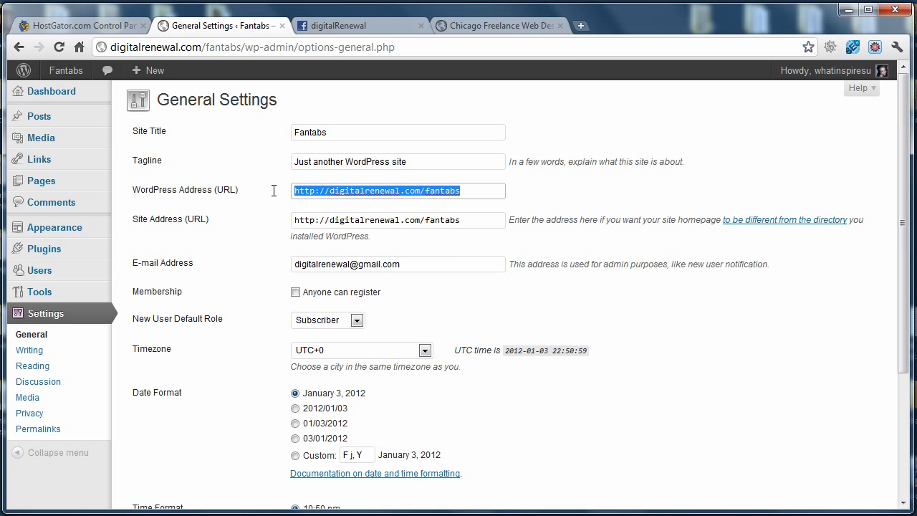
key(ctrl+v)
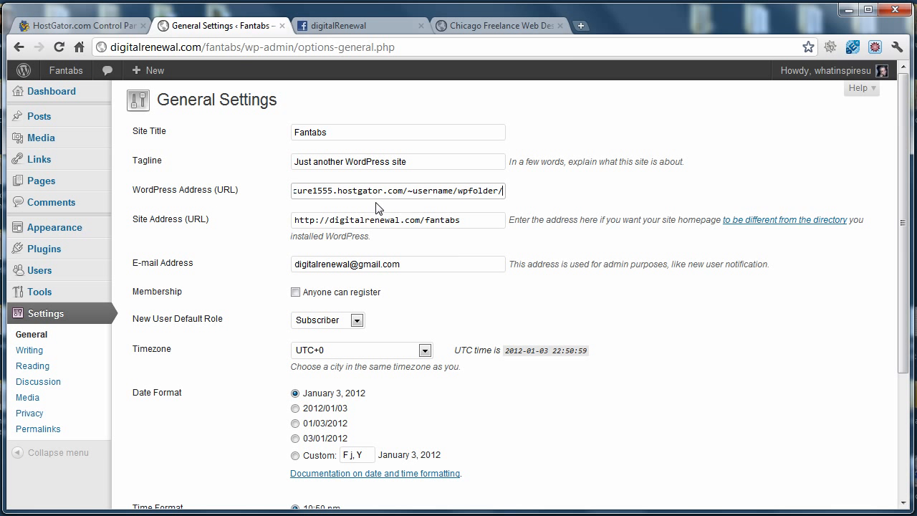
drag(414, 192, 458, 192)
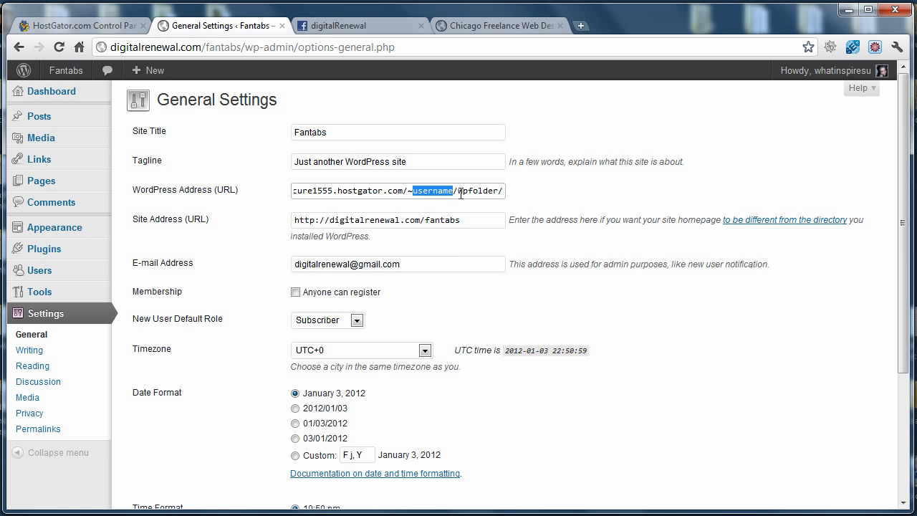
text(digitalr)
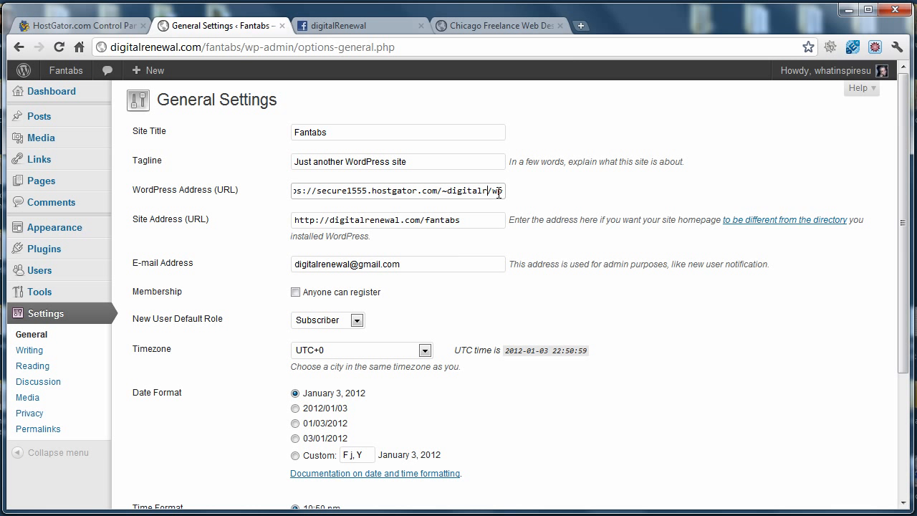
drag(491, 192, 523, 195)
text(fan)
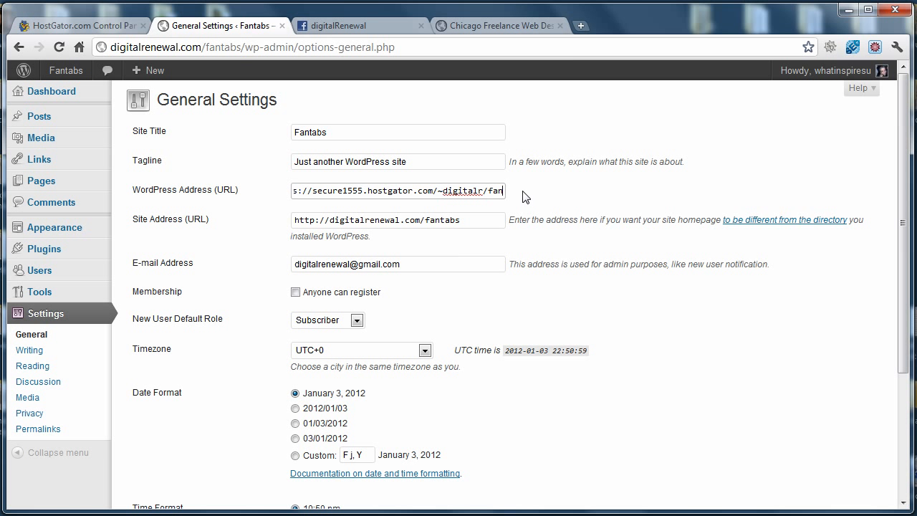
text(tabs)
Copy the secure WordPress Address into the Site Address (URL) and save the general settings
key(ctrl+a)
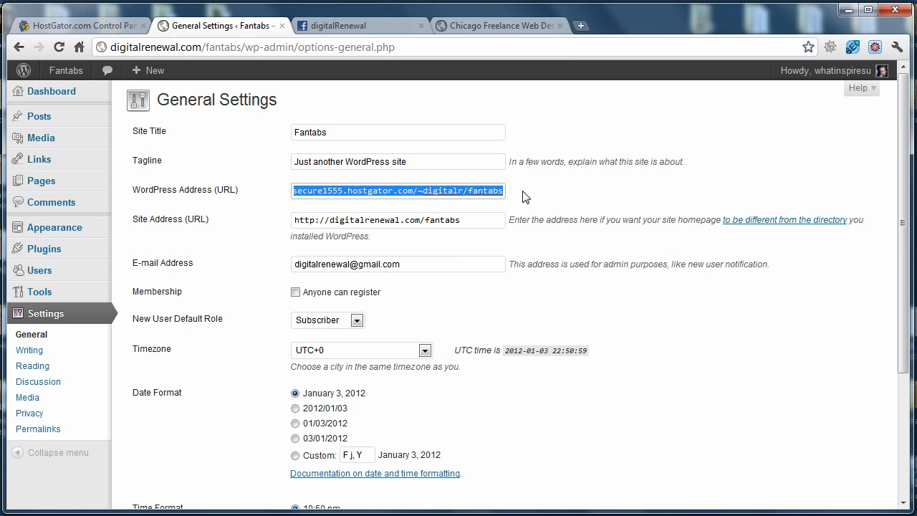
key(ctrl+c)
click(473, 220)
key(ctrl+a)
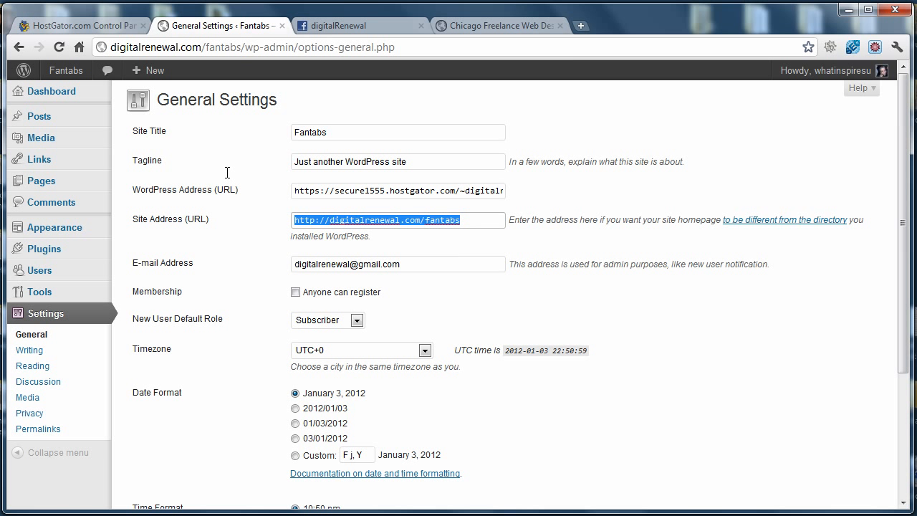
key(ctrl+v)
drag(370, 222, 254, 215)
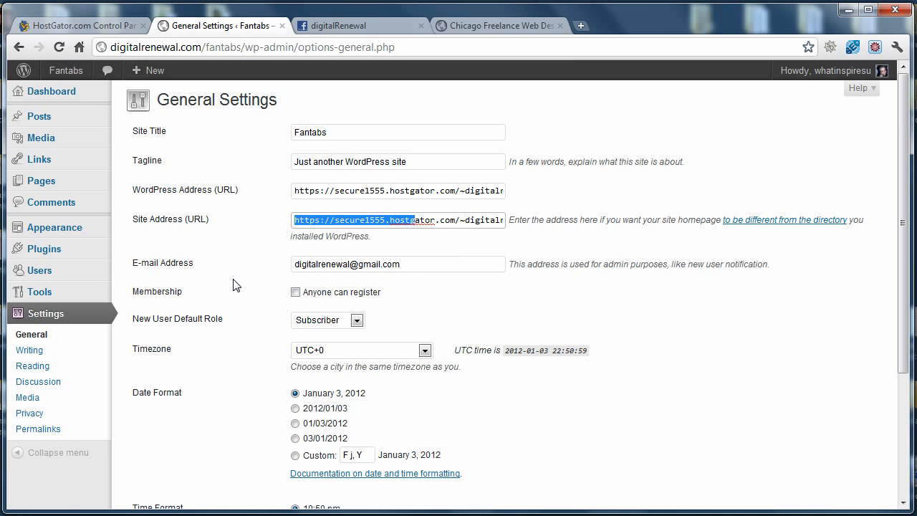
scroll(233, 290, down, 2)
click(169, 478)
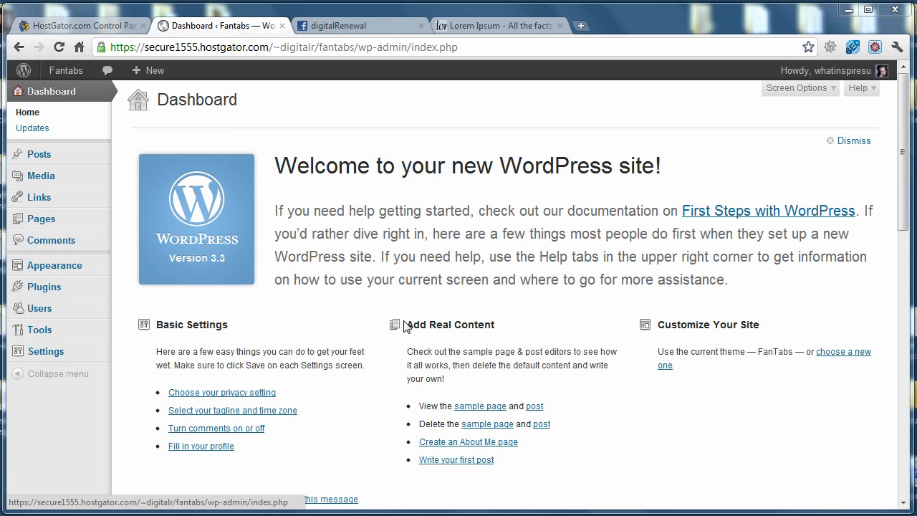
Set the site's permalink structure to Post name and save the change
mouse_move(79, 356)
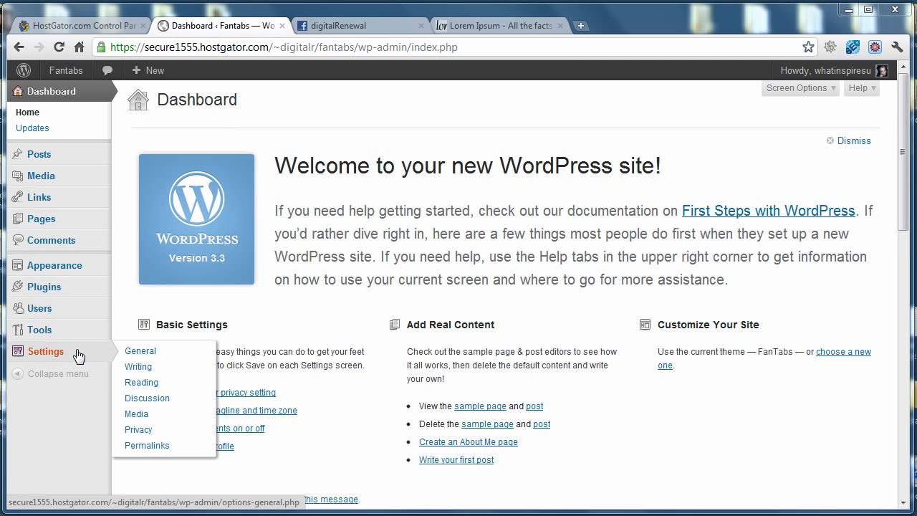
click(161, 447)
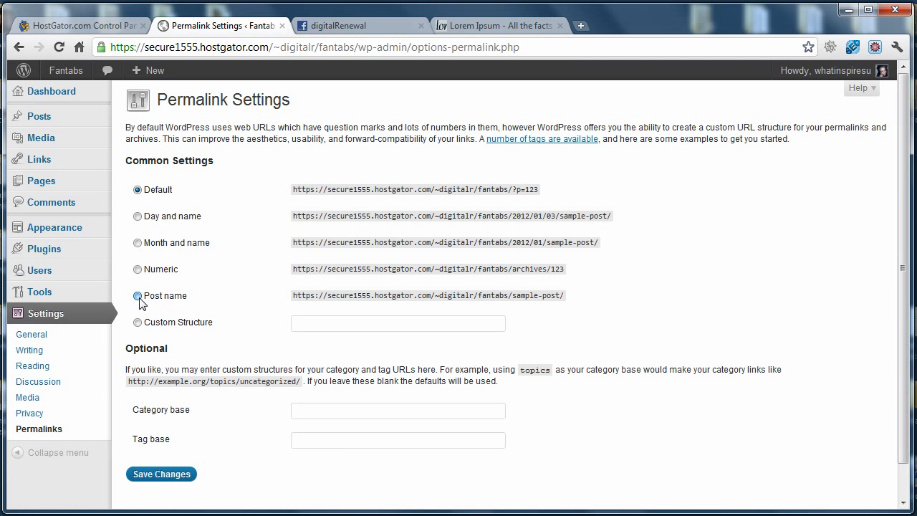
click(138, 296)
click(162, 475)
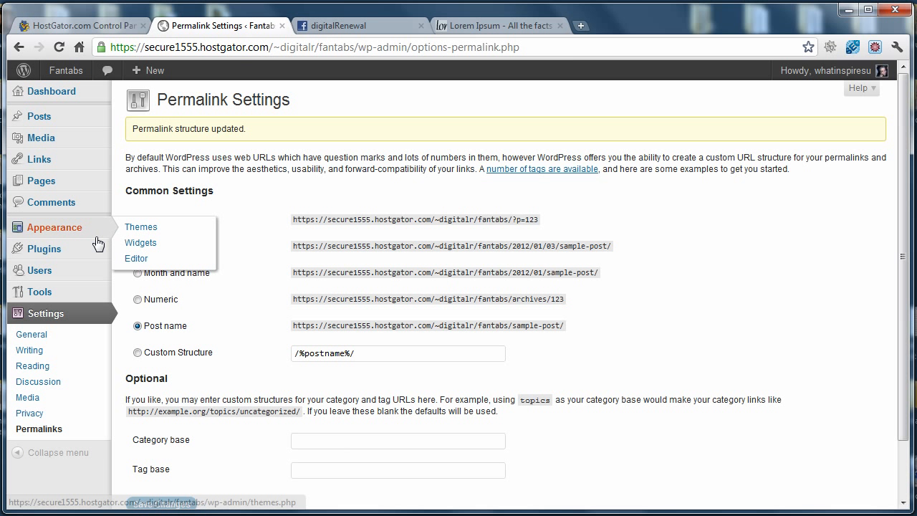
Add a new WordPress page titled "dR Test Tab"
mouse_move(78, 188)
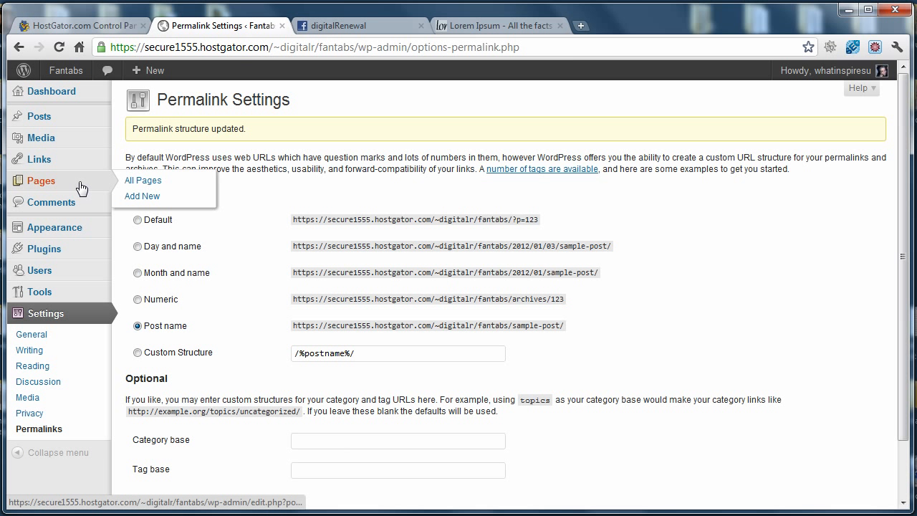
click(143, 201)
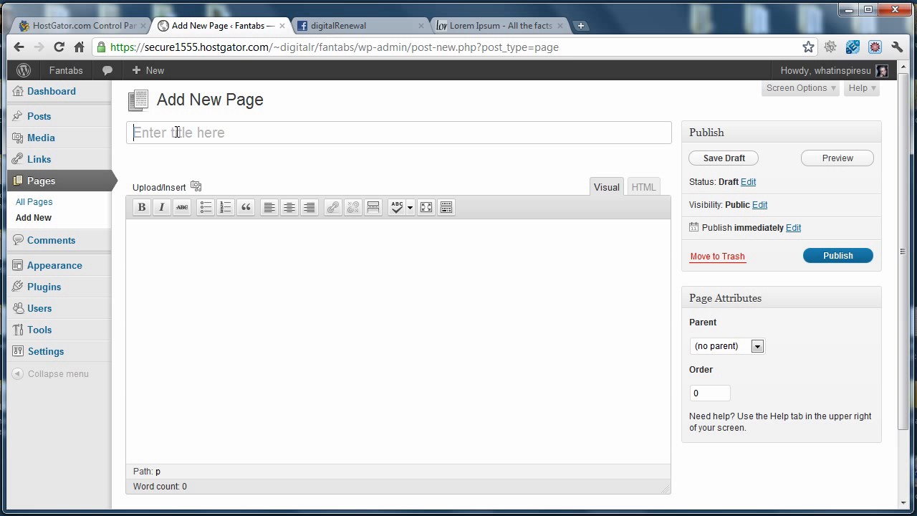
text(dR T)
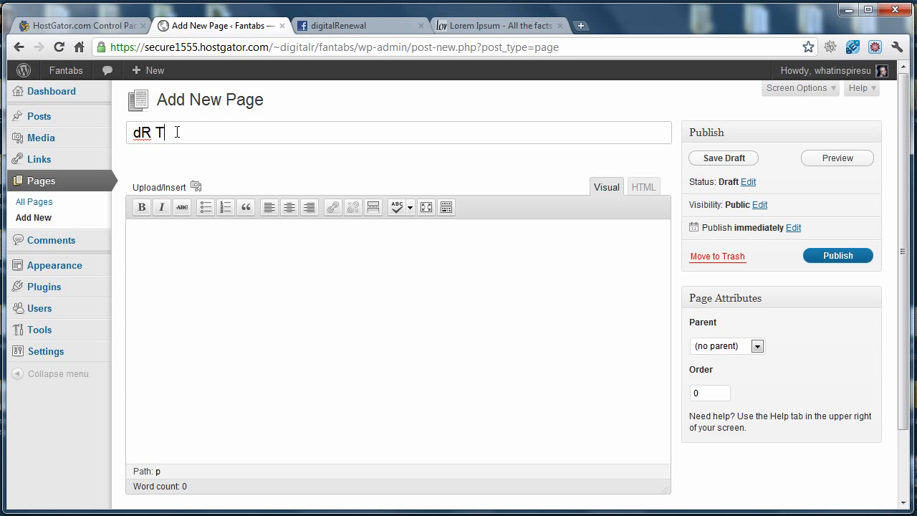
text(est Tab)
click(527, 25)
right_click(477, 212)
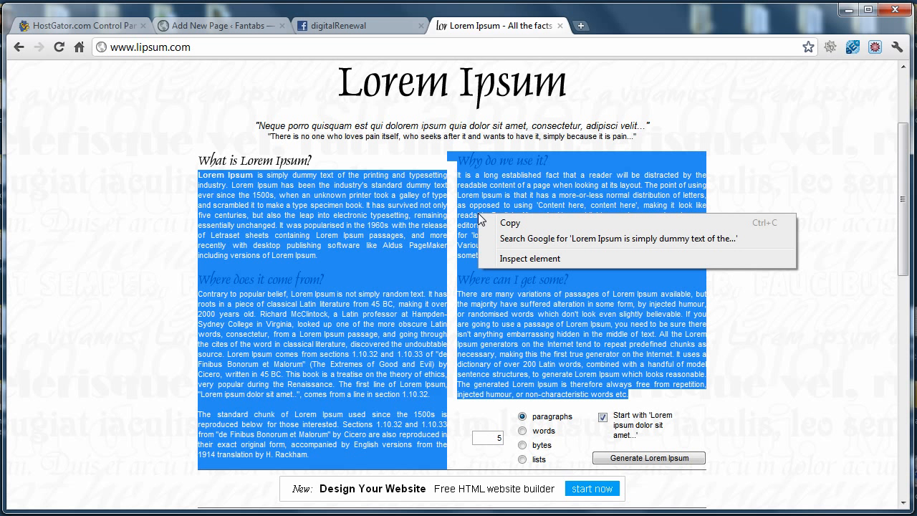
click(510, 222)
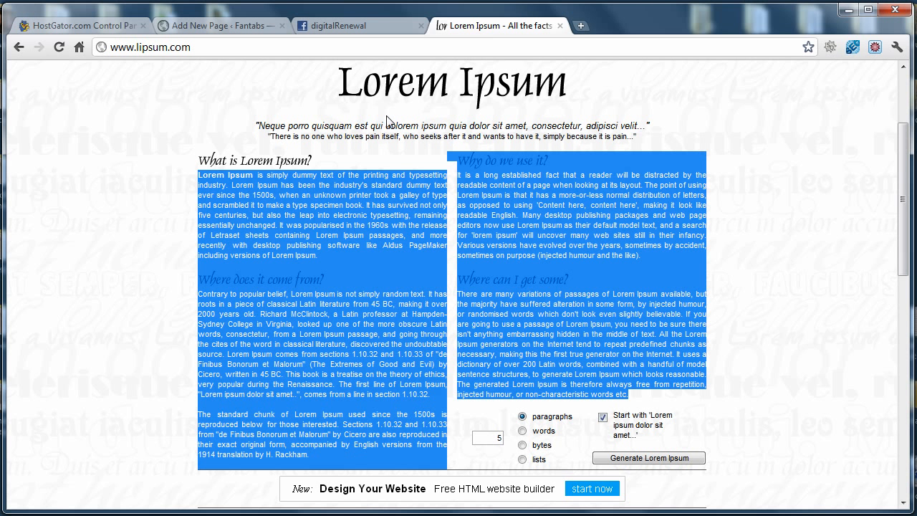
click(223, 25)
key(ctrl+v)
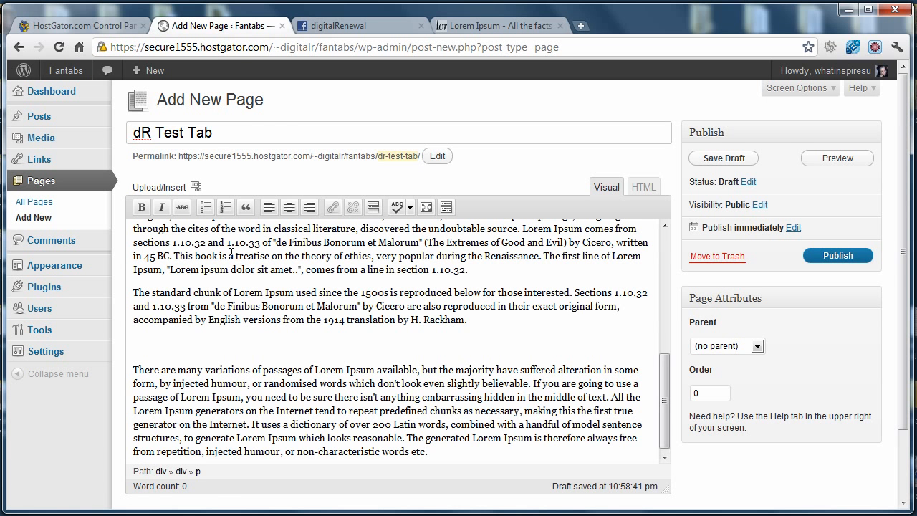
scroll(330, 345, down, 1)
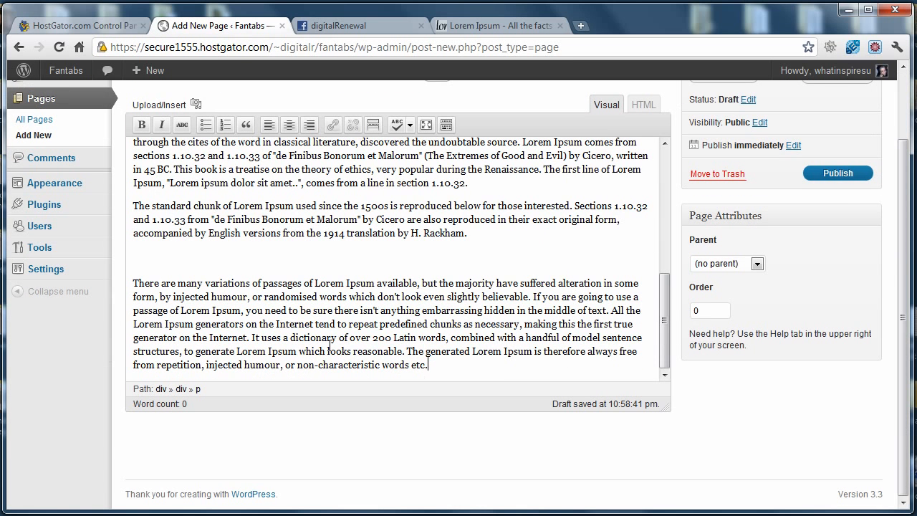
click(836, 174)
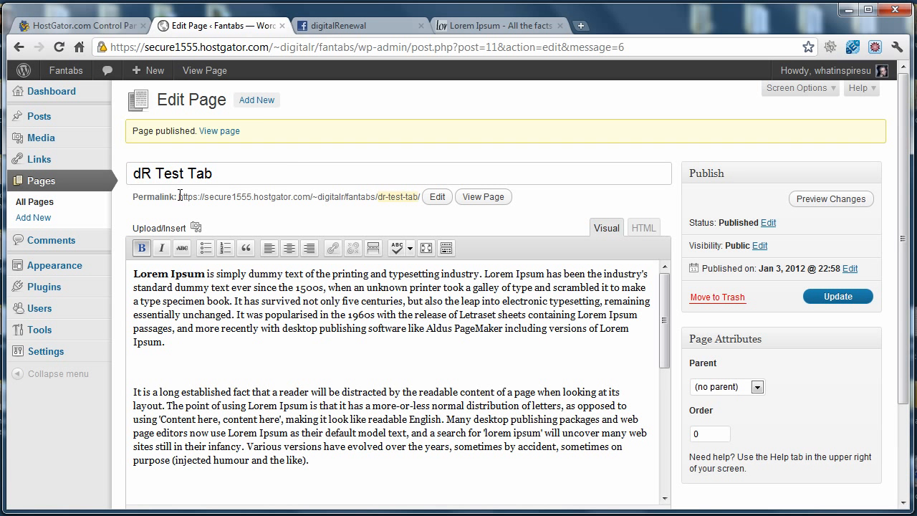
Highlight the published page's permalink, and switch to fan tabs.txt to highlight the Facebook developer log-in instruction
drag(179, 197, 424, 196)
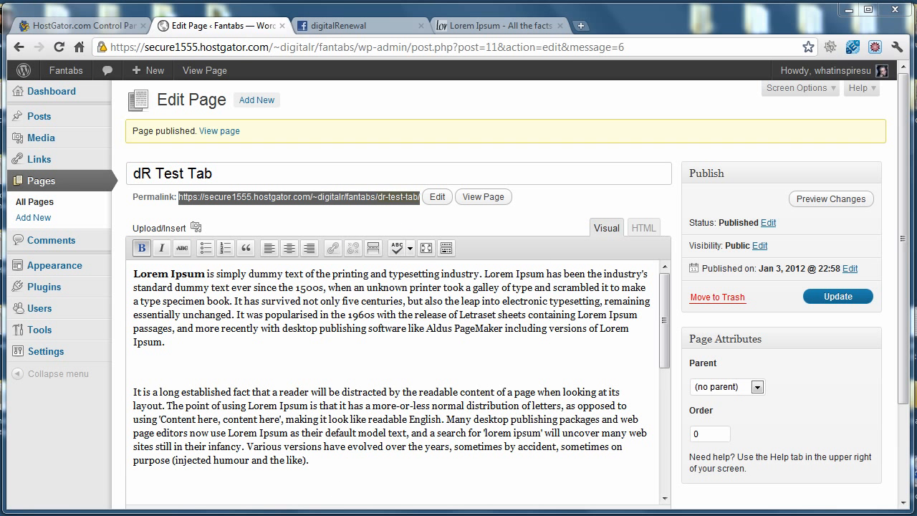
click(331, 510)
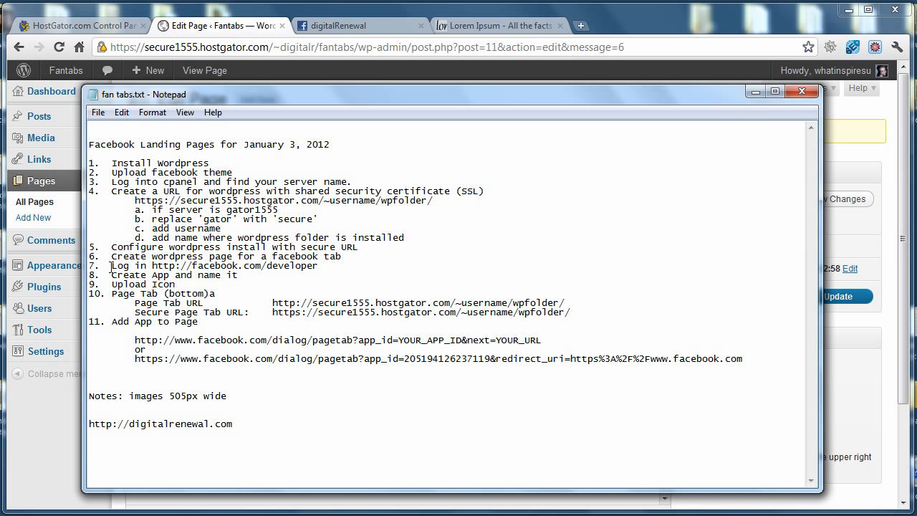
drag(111, 266, 322, 266)
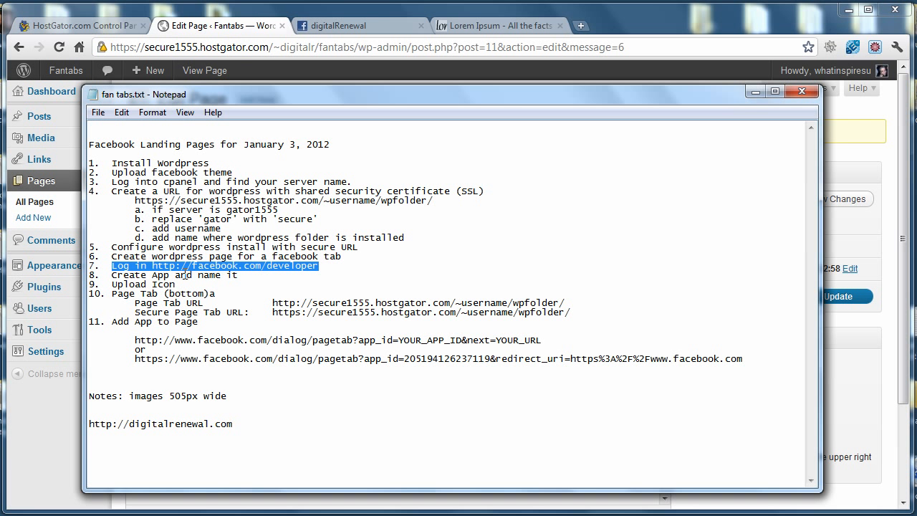
Open facebook.com/developer in a new Chrome tab
click(580, 26)
text(fac)
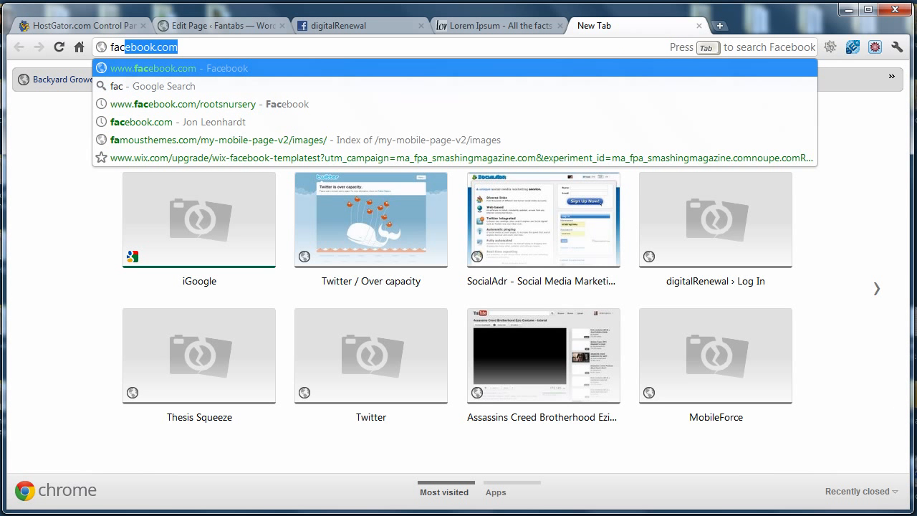
text(ebook.com/d)
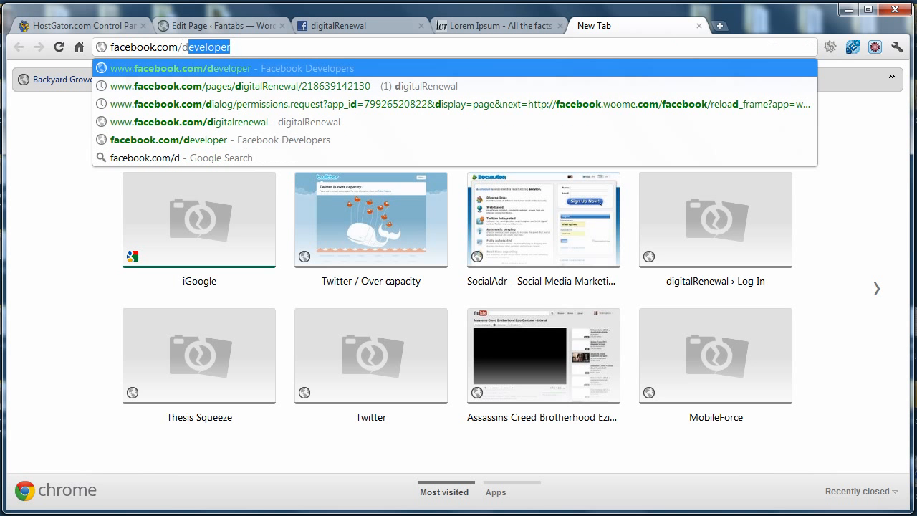
key(Return)
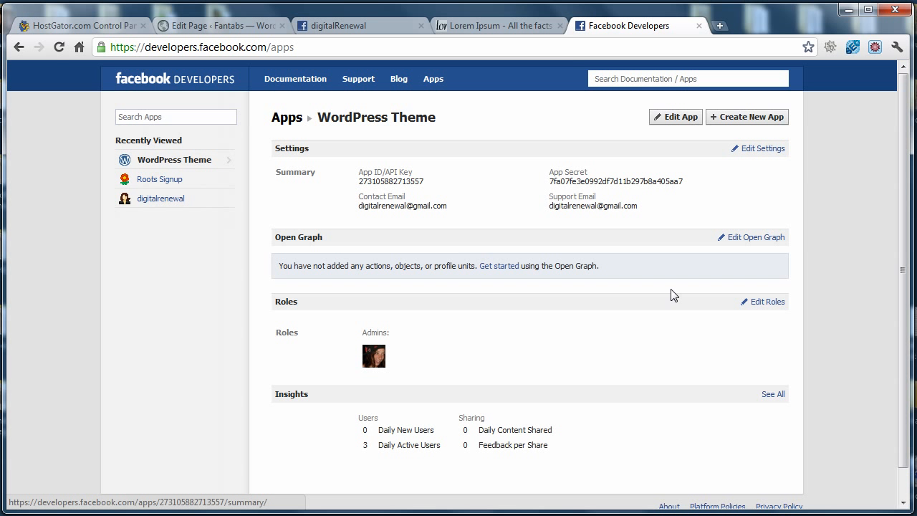
Create a new Facebook app with display name Testtab, agree to the Facebook Platform Policies, and submit the security check text
click(729, 124)
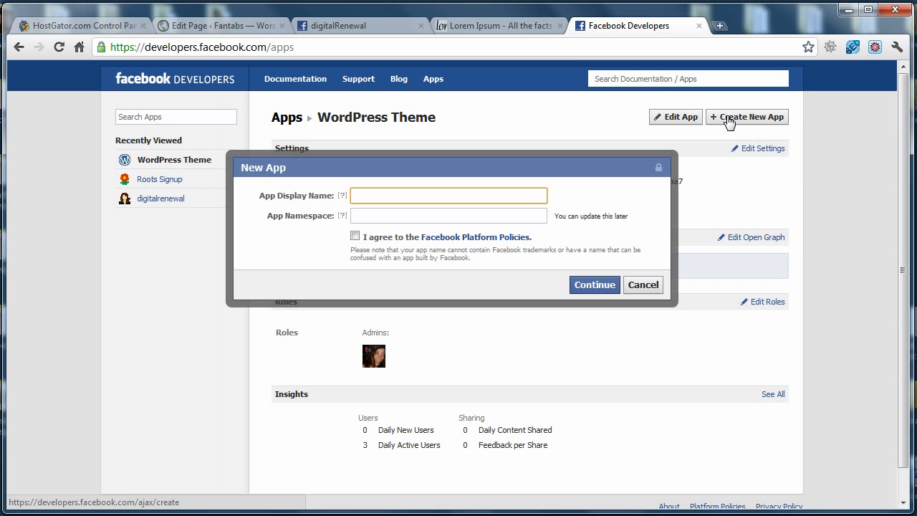
text(Tes)
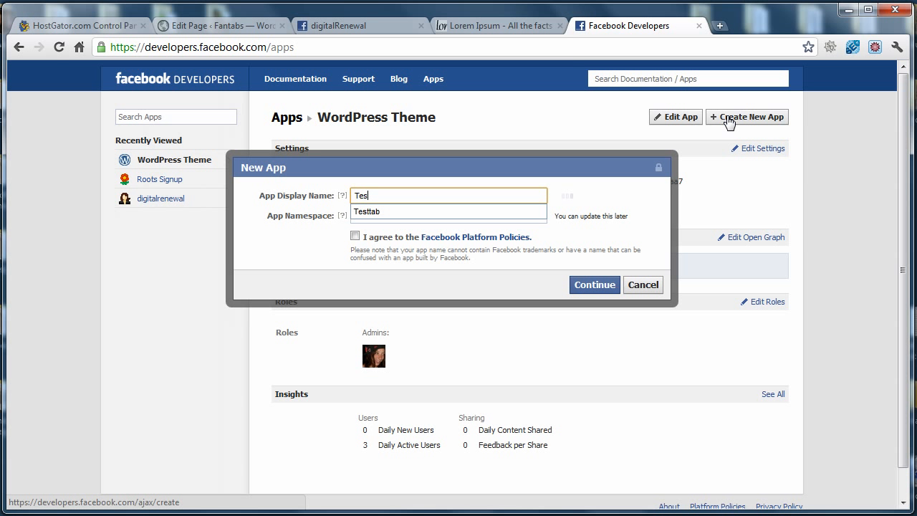
text(t)
key(Down)
key(Tab)
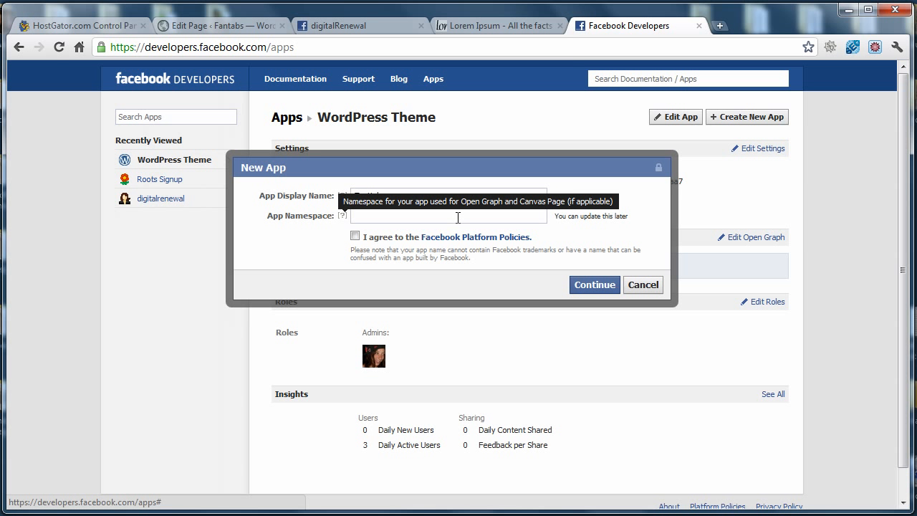
click(360, 238)
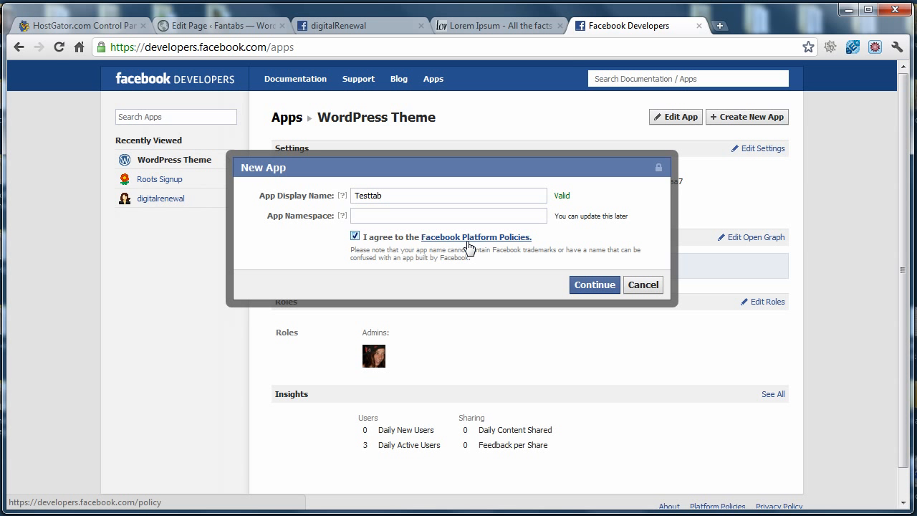
click(584, 286)
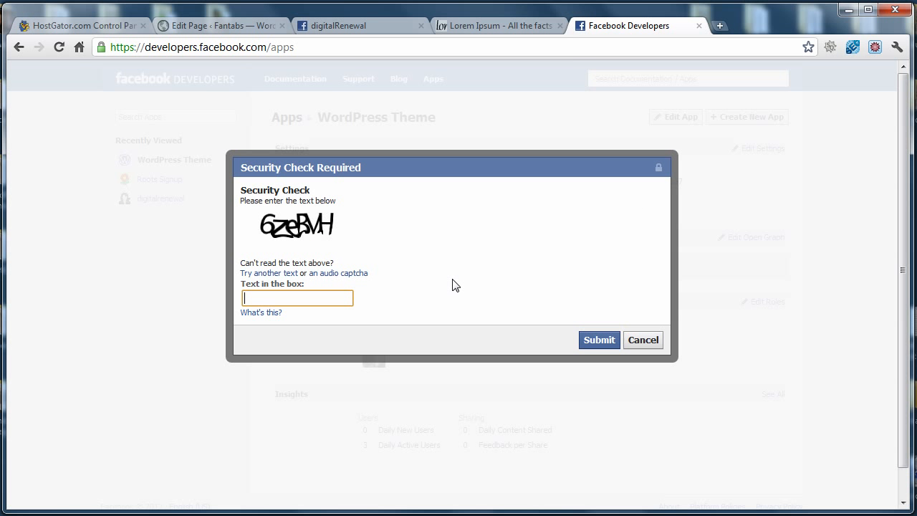
text(6zebvh)
click(600, 342)
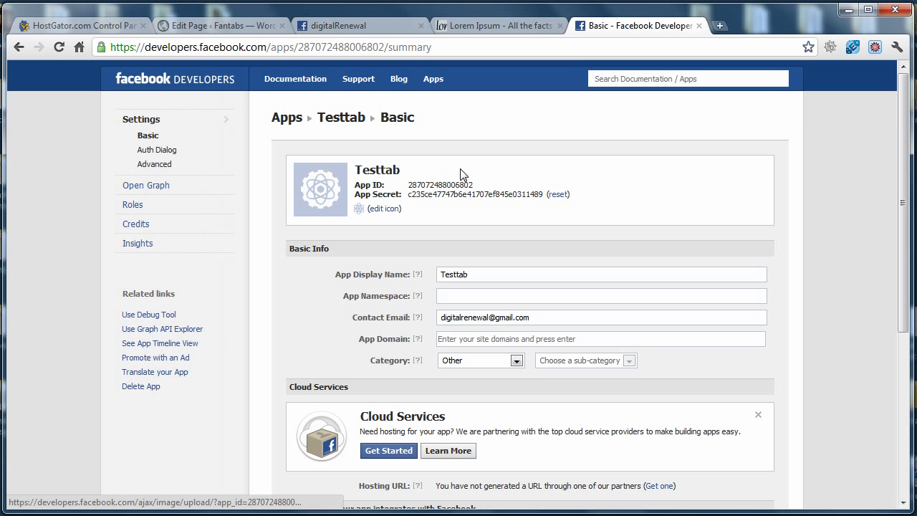
click(722, 28)
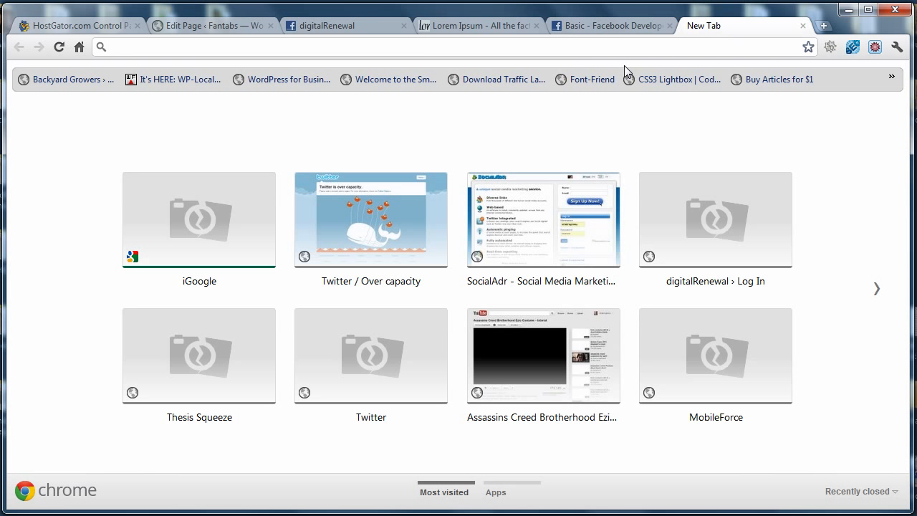
text(ico)
key(Return)
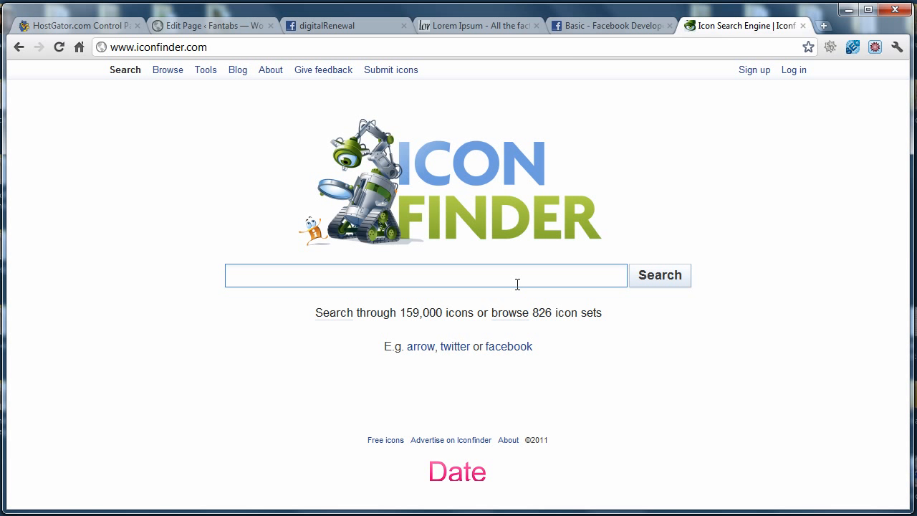
text(arrow)
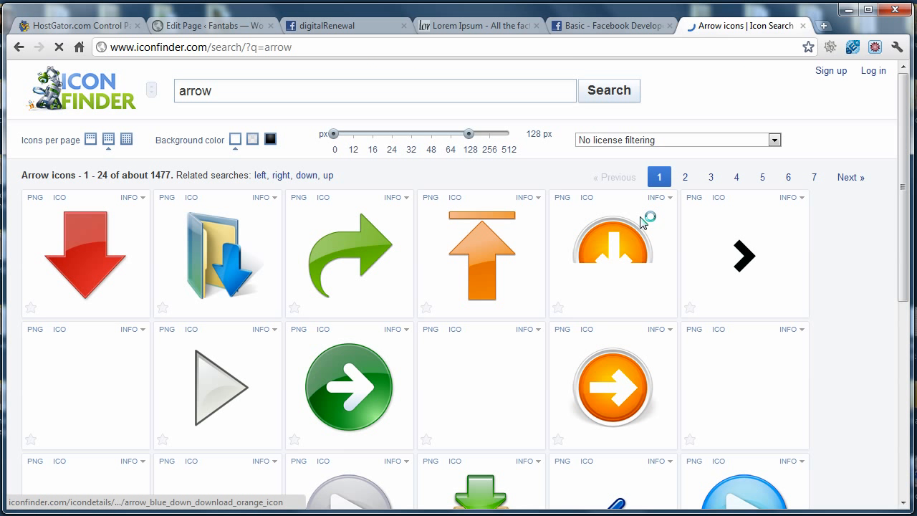
Filter the arrow icons to those allowed for commercial use and limit the maximum size to 16 px
click(642, 141)
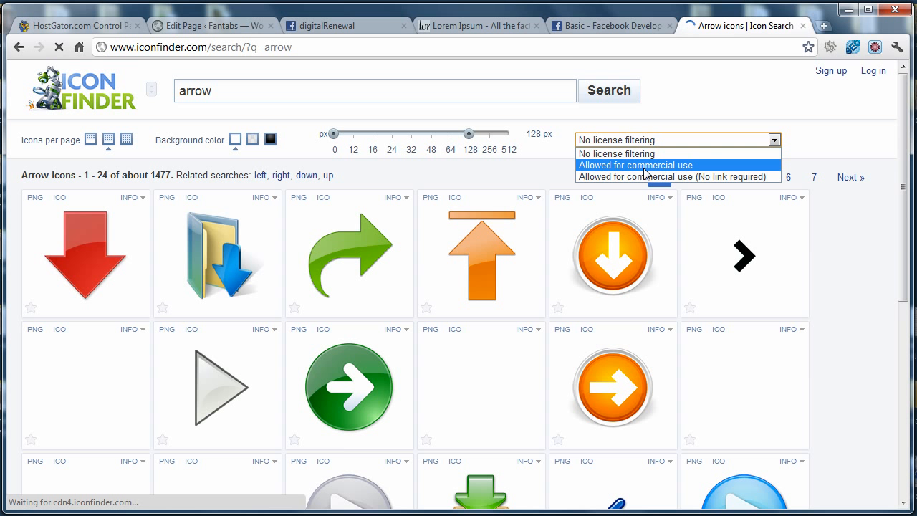
click(647, 165)
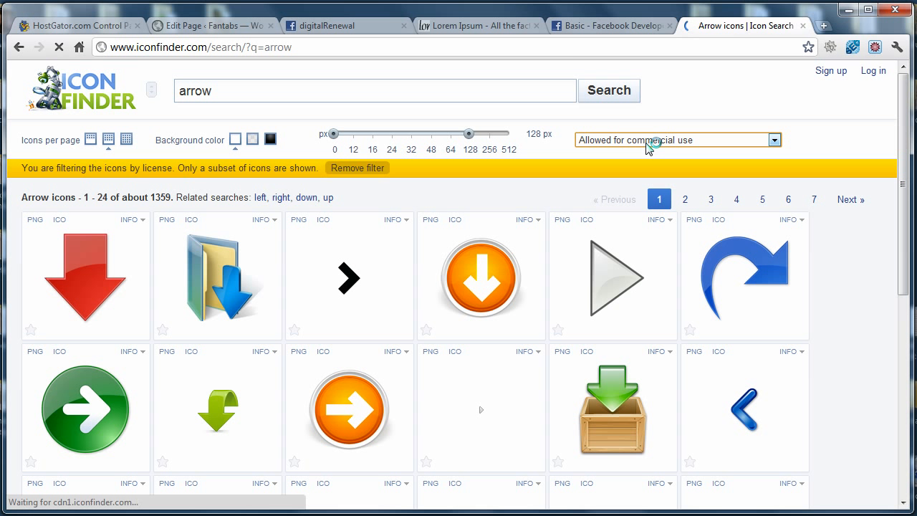
mouse_move(474, 139)
drag(471, 139, 374, 139)
mouse_move(333, 138)
drag(904, 214, 896, 268)
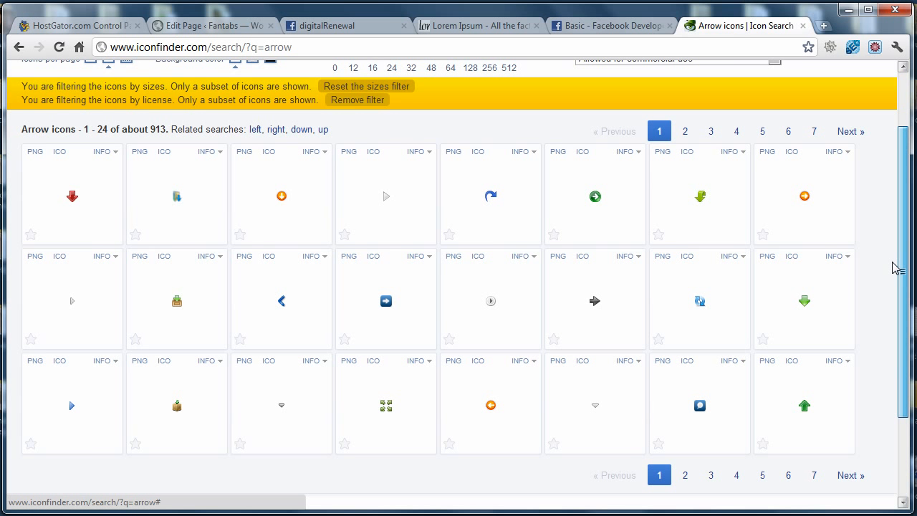
Download the green circled right-arrow icon as a PNG to the Desktop, keeping the suggested file name
click(596, 197)
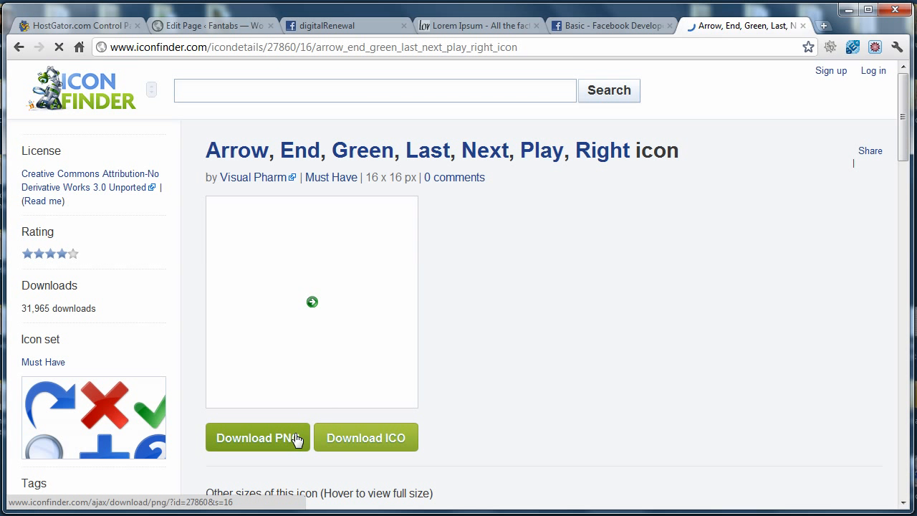
click(293, 437)
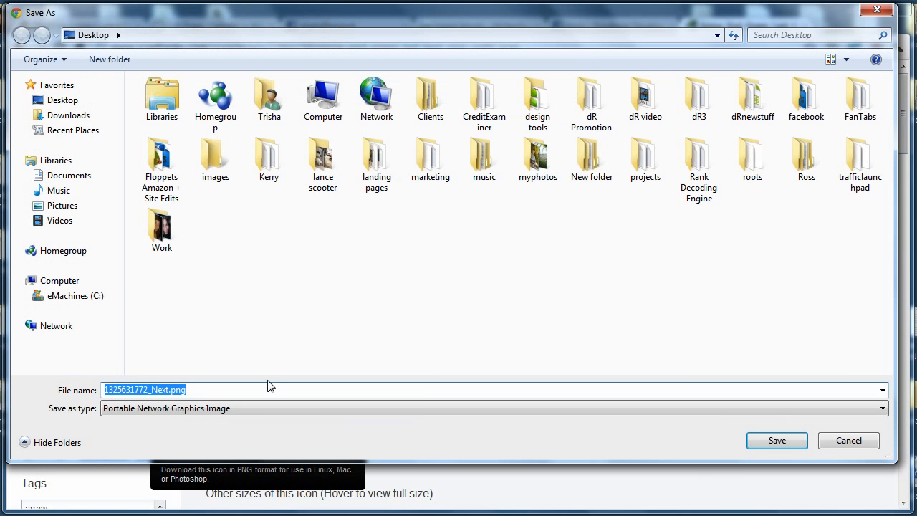
click(762, 439)
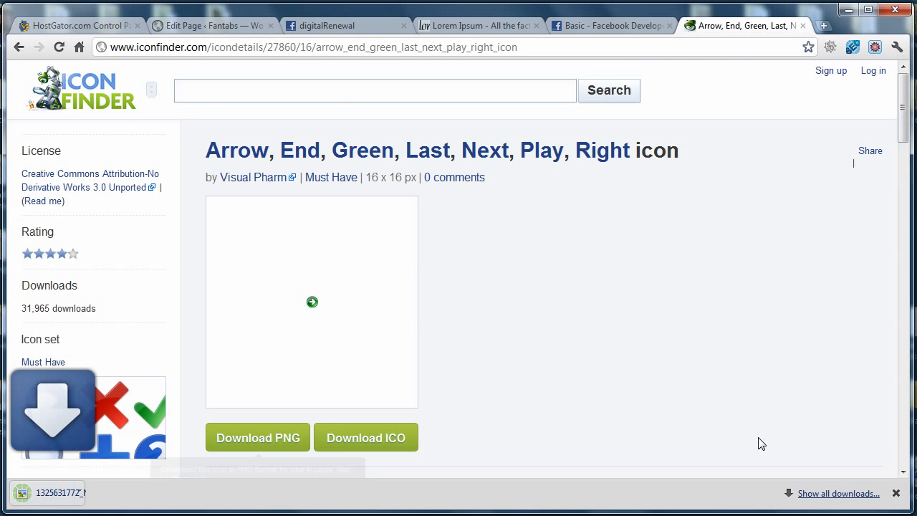
click(586, 25)
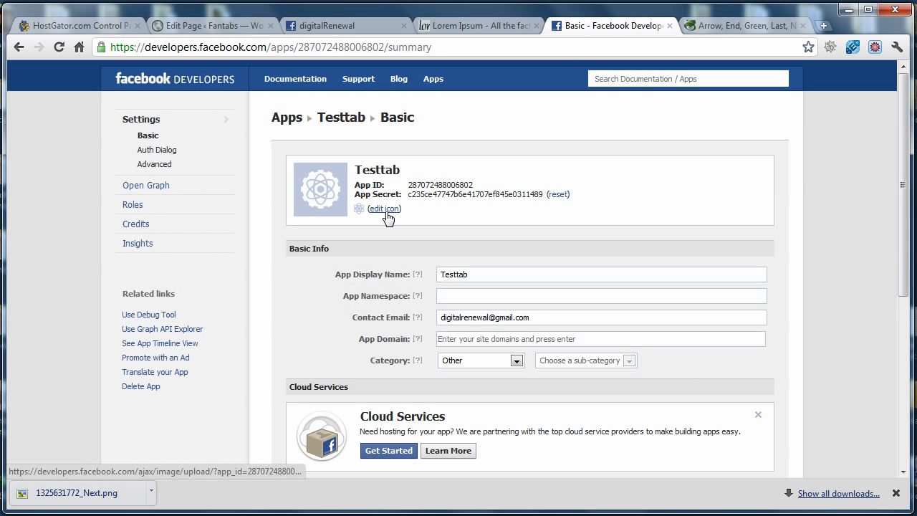
click(387, 214)
click(336, 231)
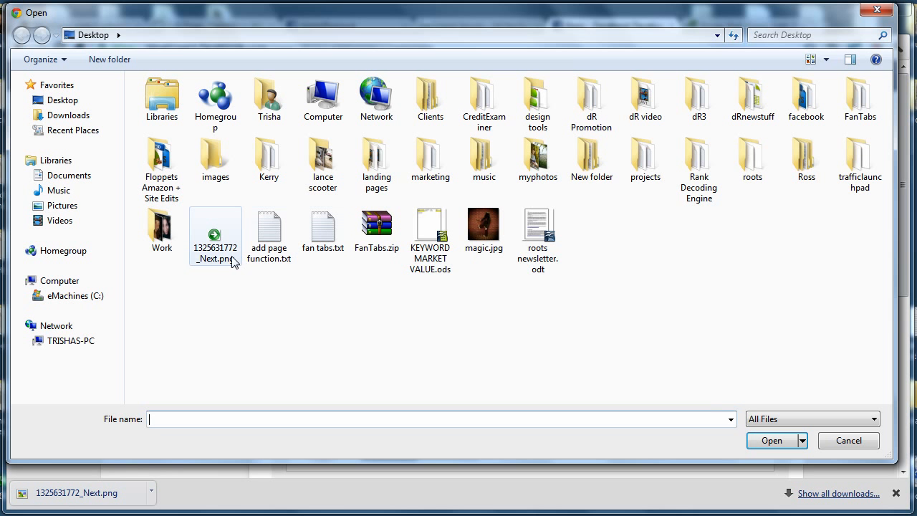
click(215, 240)
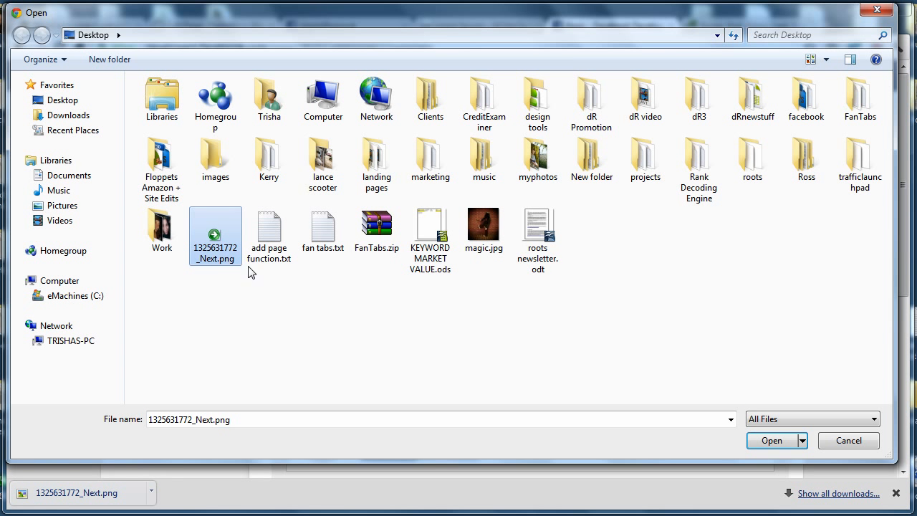
click(772, 440)
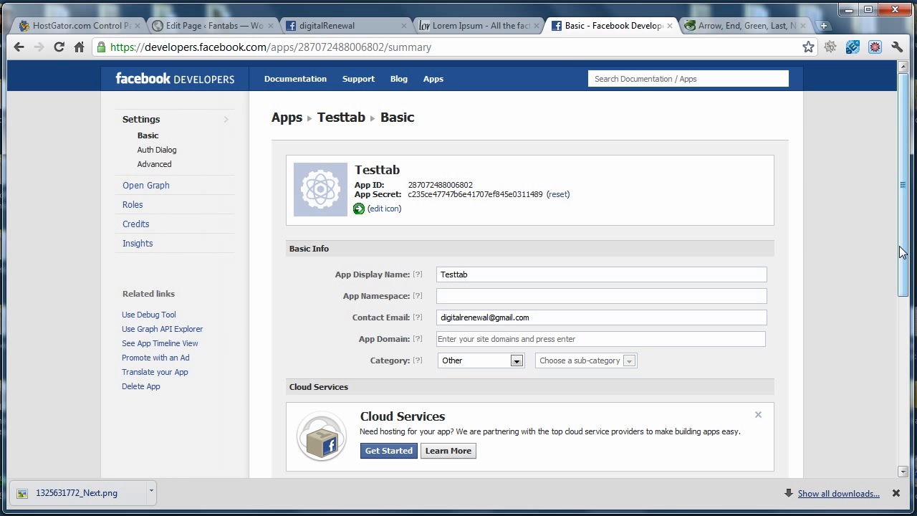
Enable the Page Tab integration for the app and set the Page Tab Name to "Test Tab"
drag(901, 254, 901, 405)
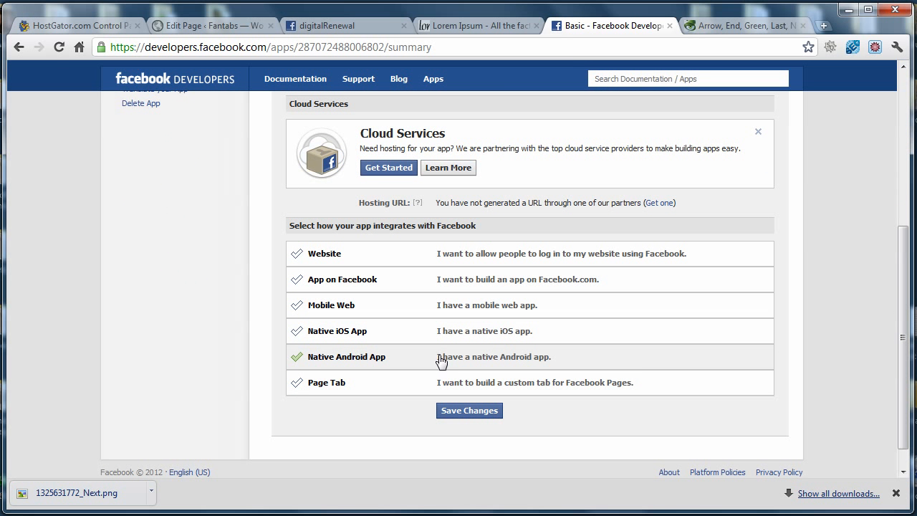
click(331, 387)
scroll(273, 344, down, 2)
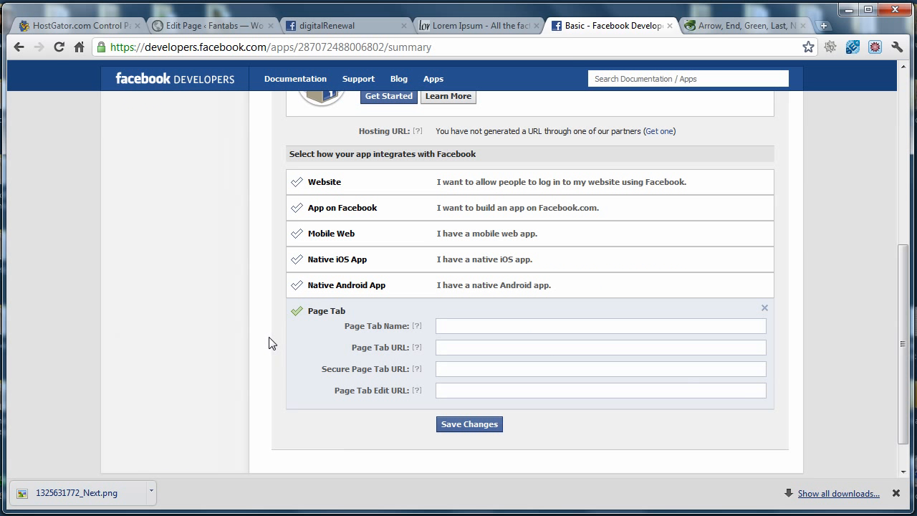
click(458, 331)
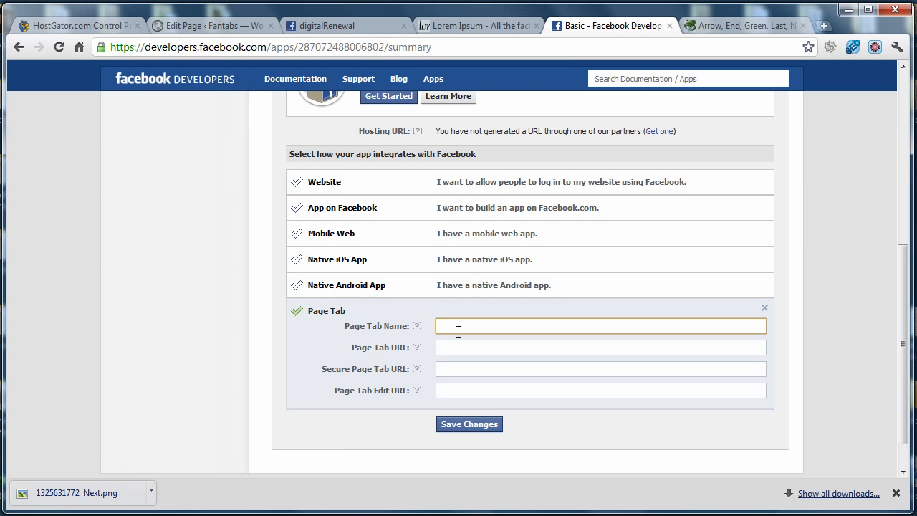
text(T)
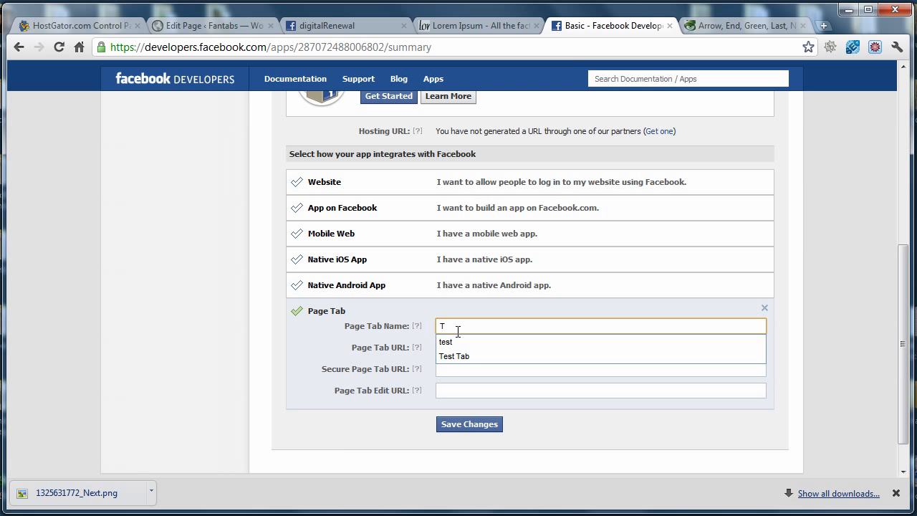
key(Down)
key(Down)
key(Return)
click(456, 350)
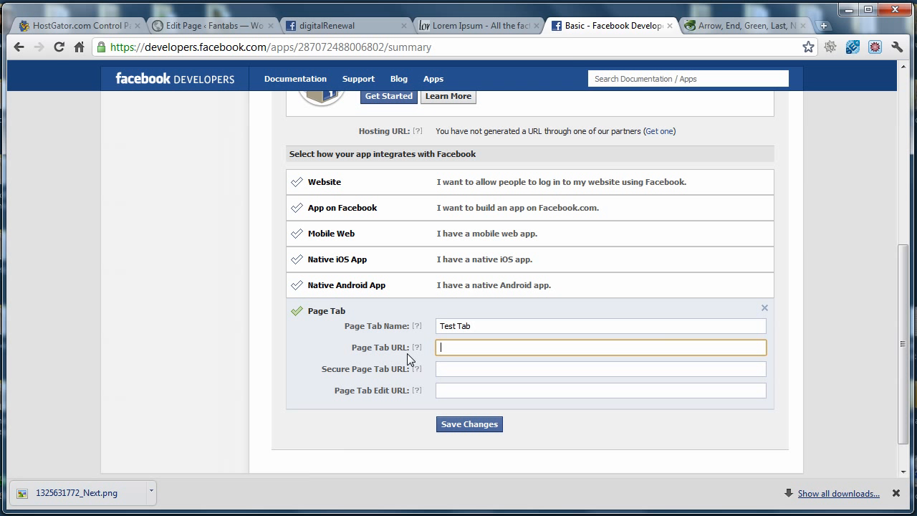
Dismiss the downloads bar and copy the full permalink of the dR Test Tab page in WordPress
click(896, 494)
mouse_move(343, 513)
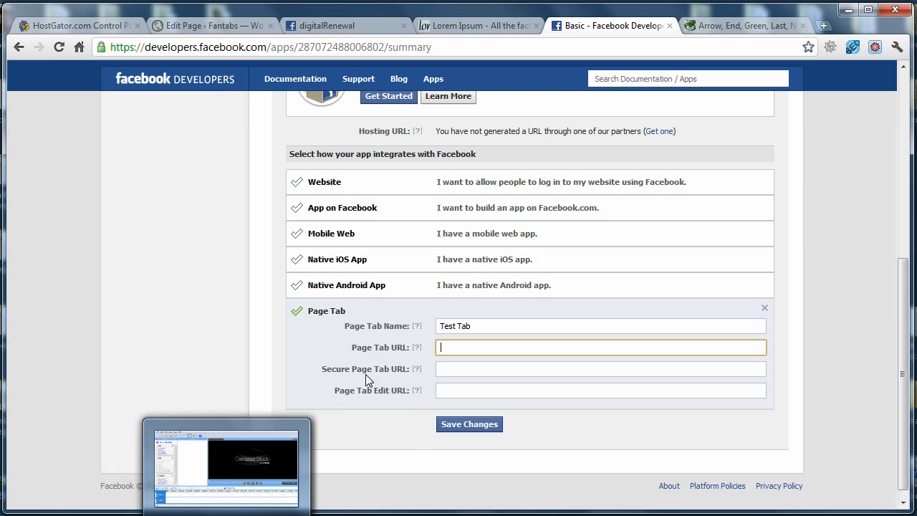
click(228, 27)
click(187, 194)
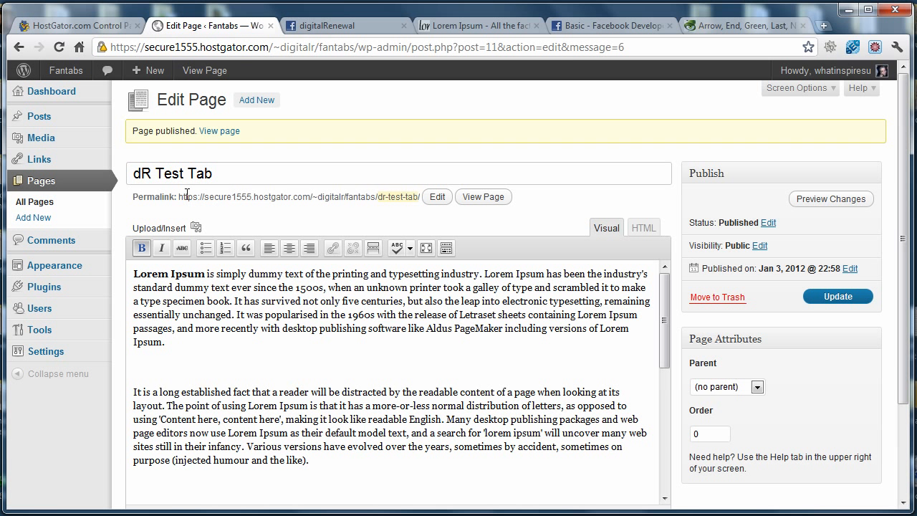
drag(179, 196, 421, 196)
key(ctrl+c)
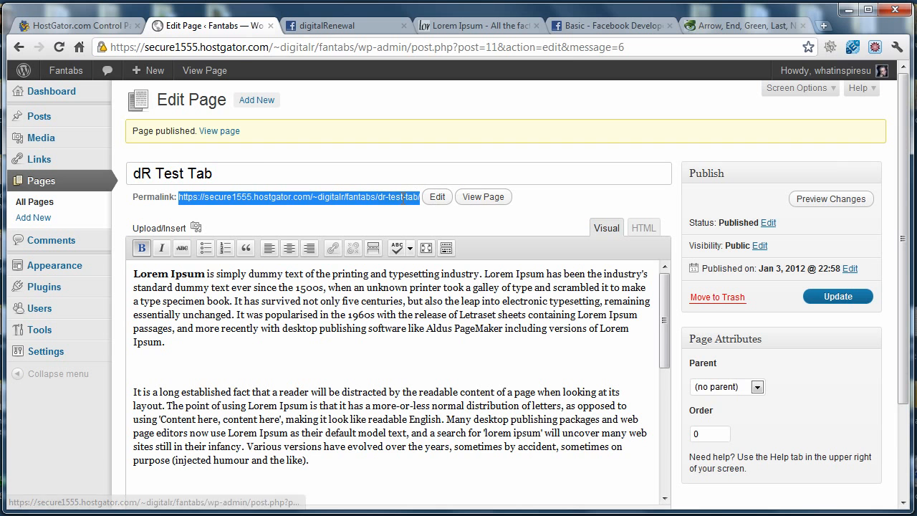
Paste the copied permalink into the app's Secure Page Tab URL and Page Tab URL, and save the changes
click(327, 25)
click(611, 25)
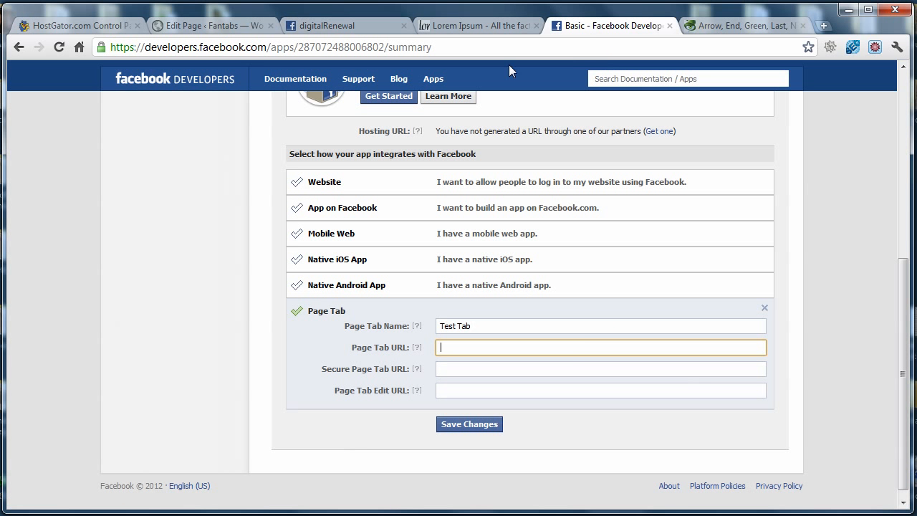
click(450, 371)
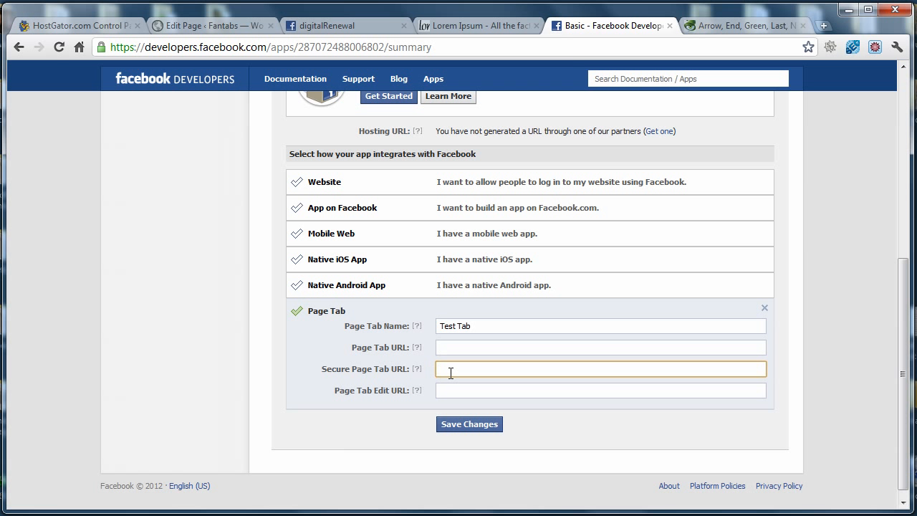
key(ctrl+v)
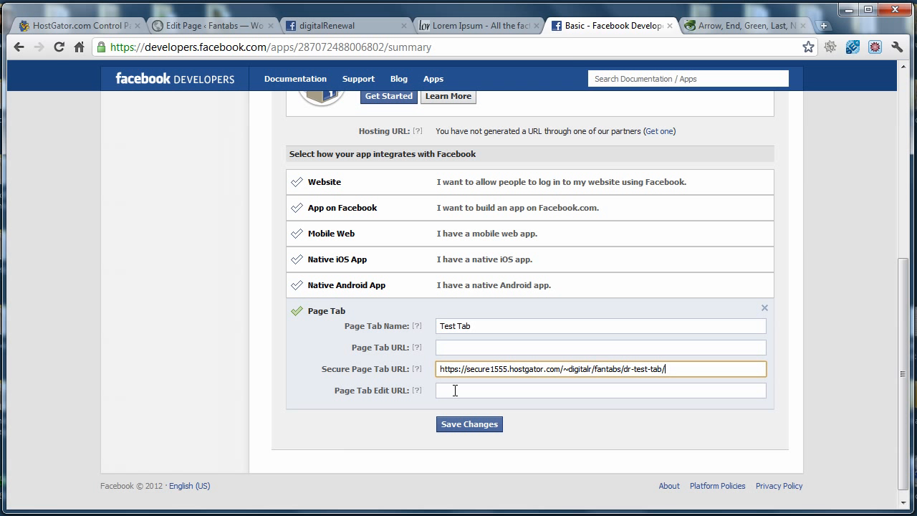
click(576, 349)
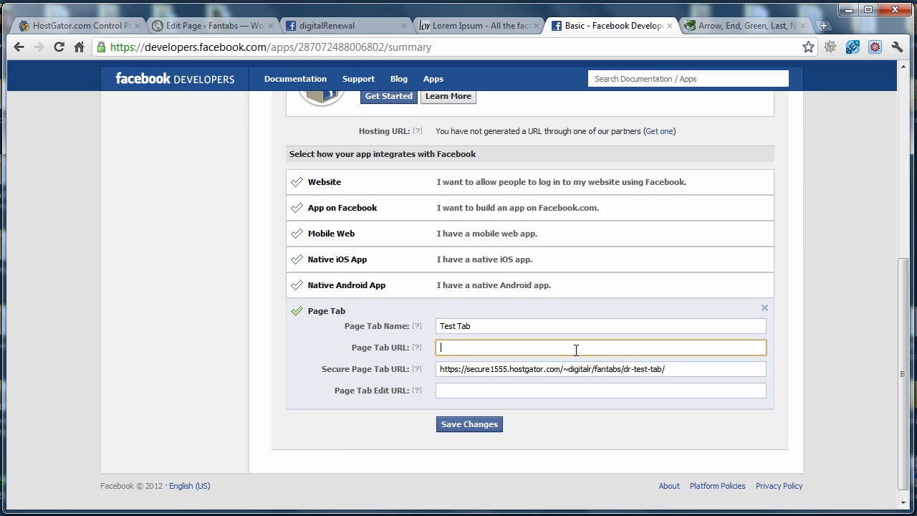
key(ctrl+v)
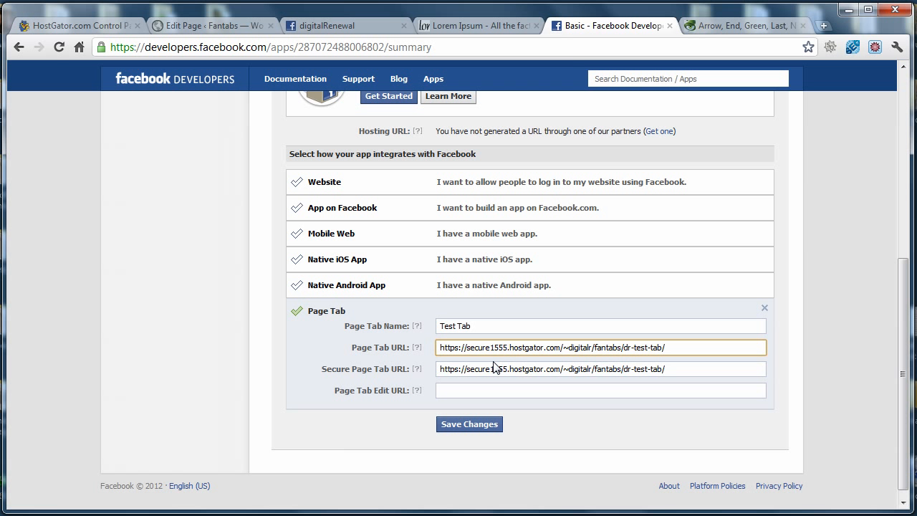
key(Return)
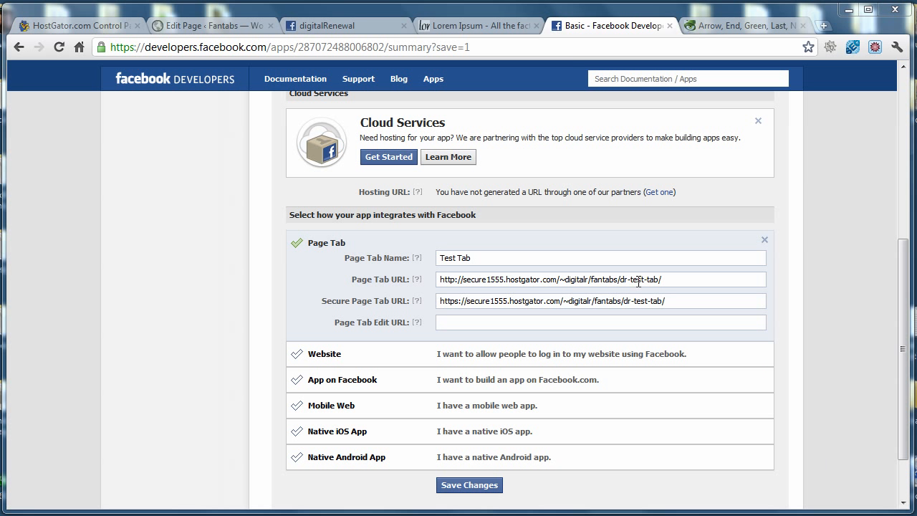
drag(677, 274, 411, 267)
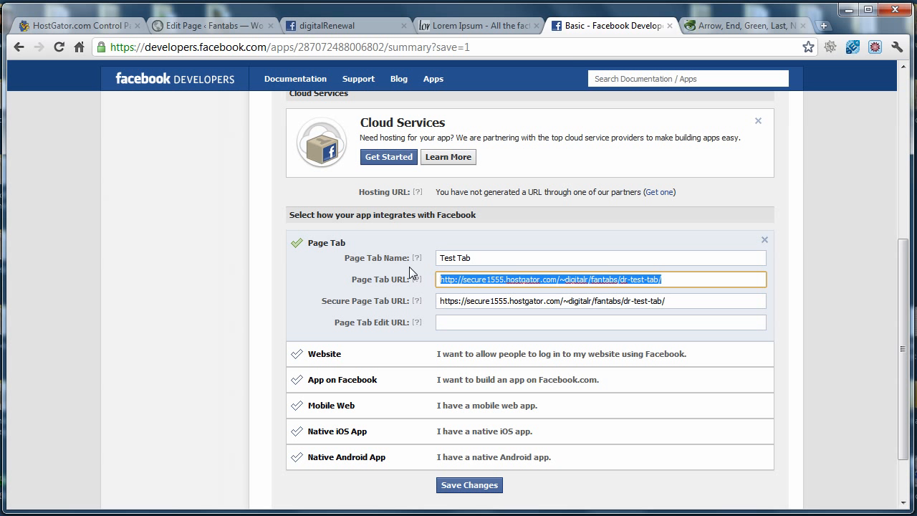
text(http://digitalrenewal.com/fantabs/)
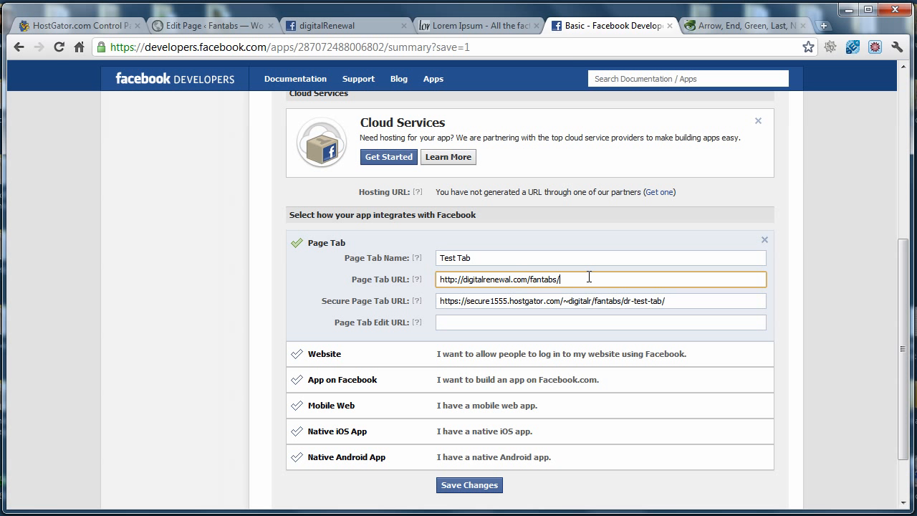
key(ctrl+z)
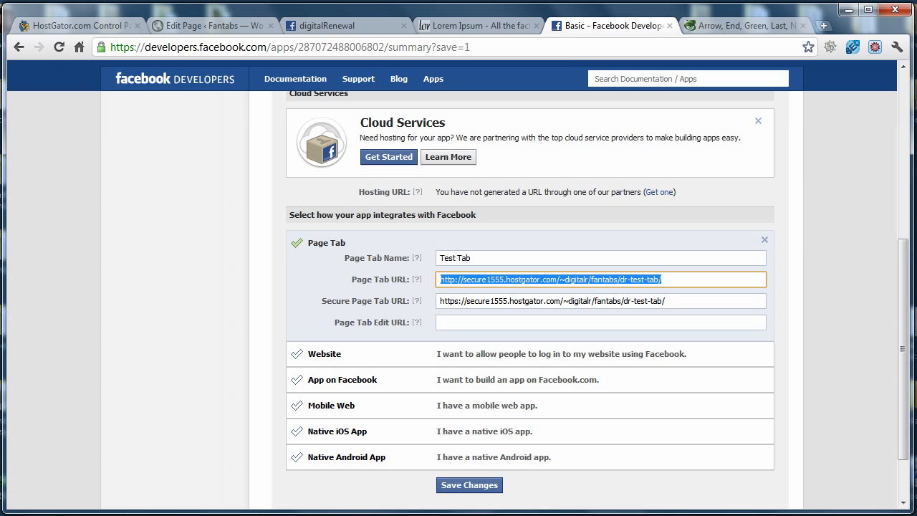
click(249, 426)
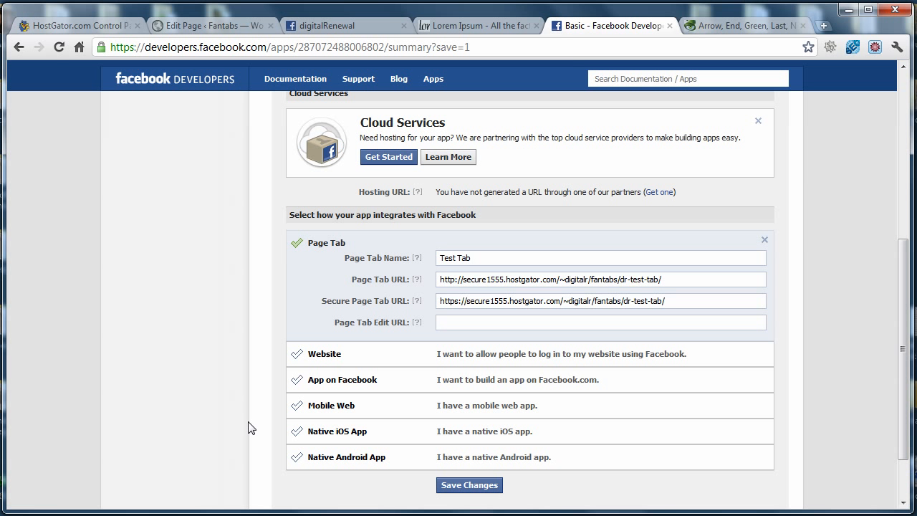
Save the app settings and review the Add App to Page URL formats in the fan tabs.txt notes in Notepad
click(483, 488)
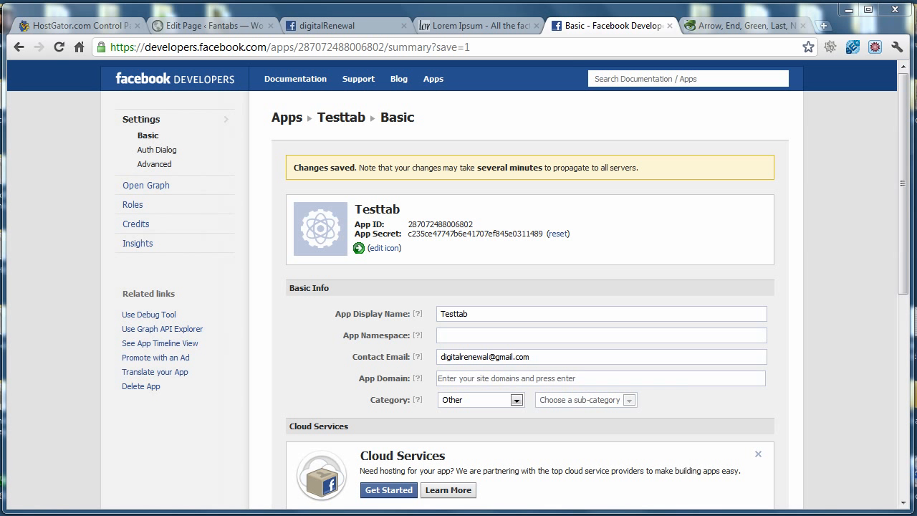
click(212, 515)
drag(112, 322, 201, 324)
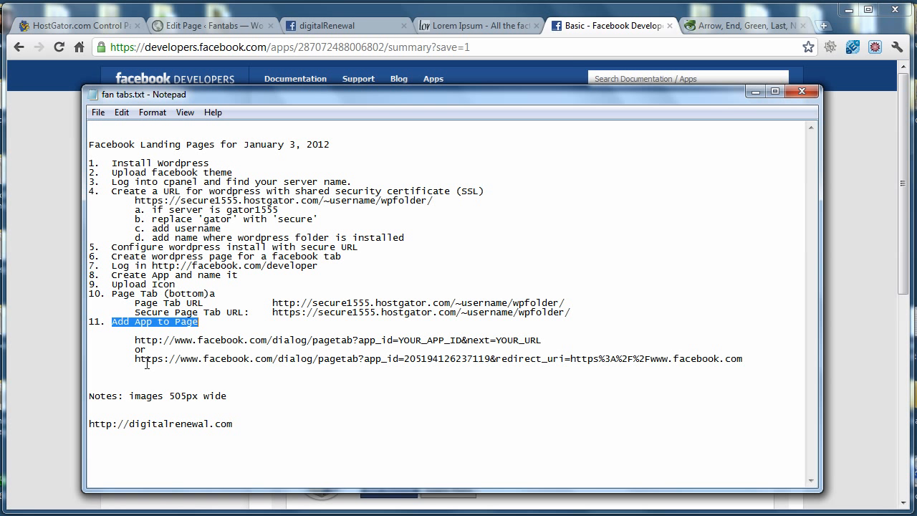
drag(135, 362, 724, 369)
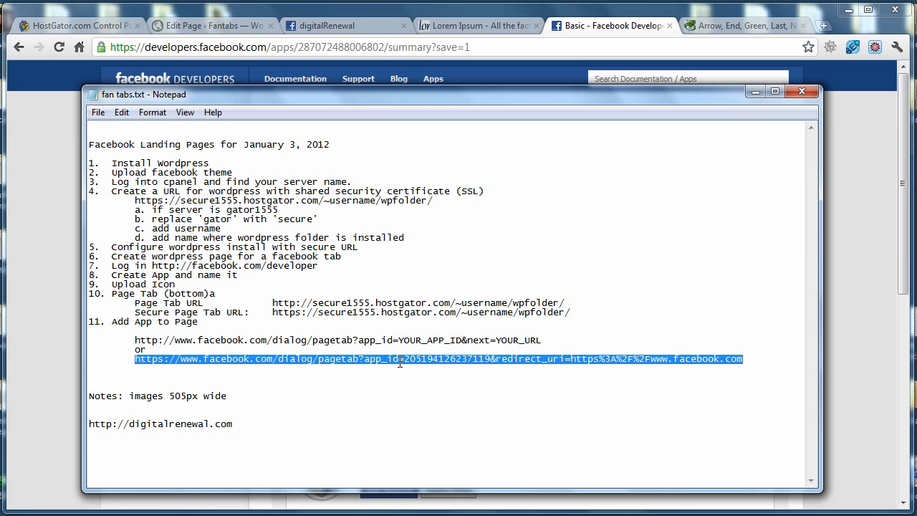
drag(403, 359, 490, 359)
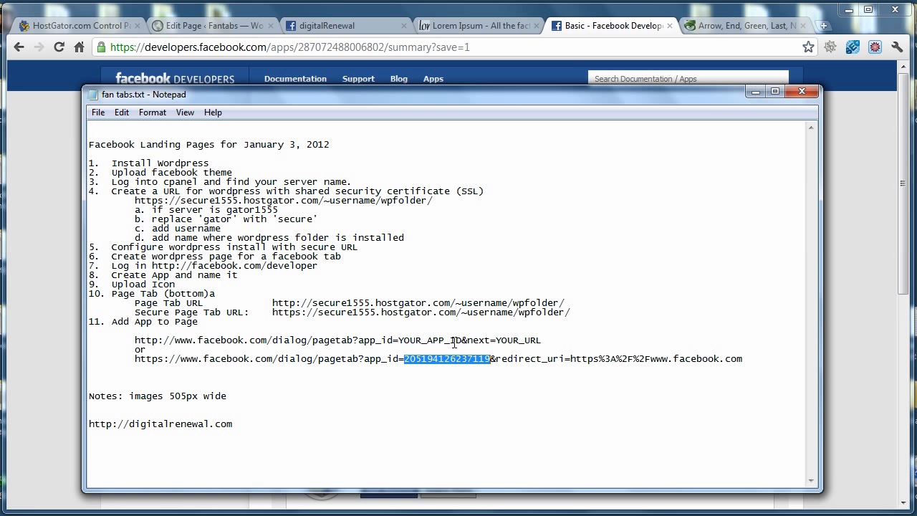
drag(462, 343, 399, 342)
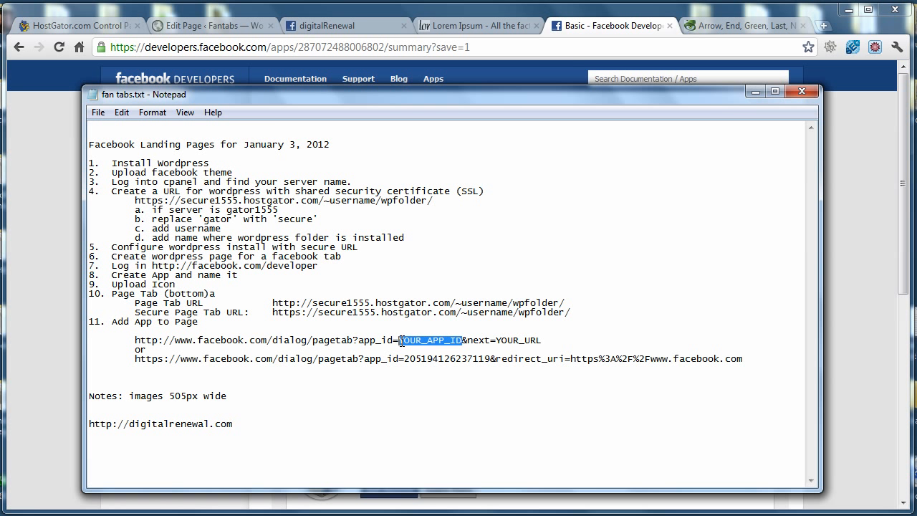
drag(496, 343, 542, 340)
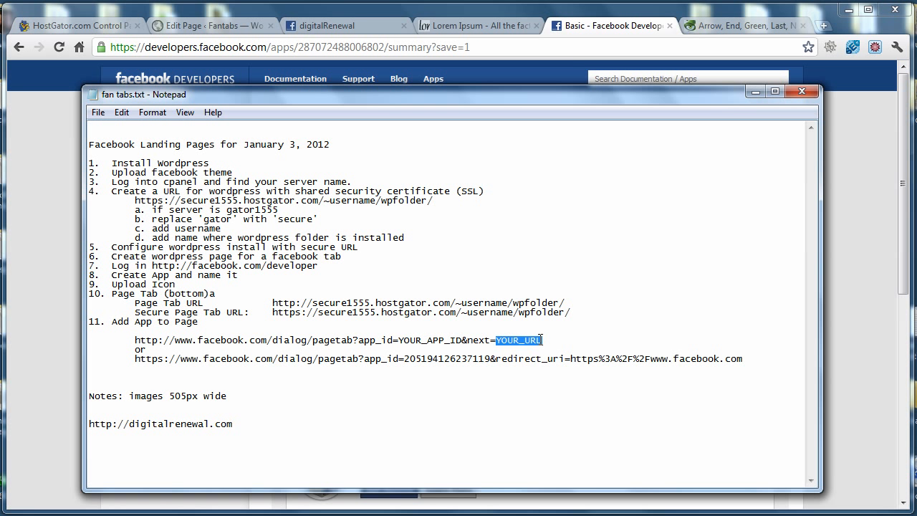
Copy the pagetab dialog URL containing redirect_uri from the notes and paste it as the address over the browser's Icon Finder page
drag(137, 361, 744, 361)
key(ctrl+c)
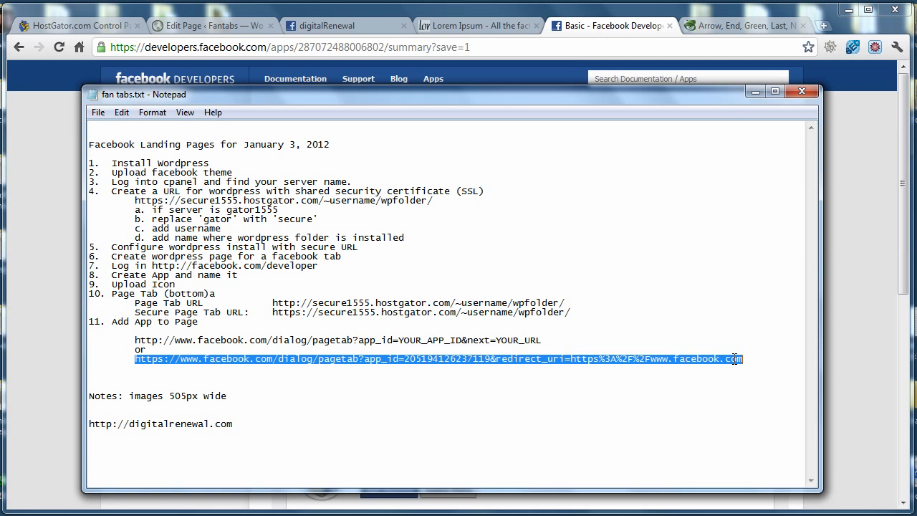
click(724, 25)
click(491, 47)
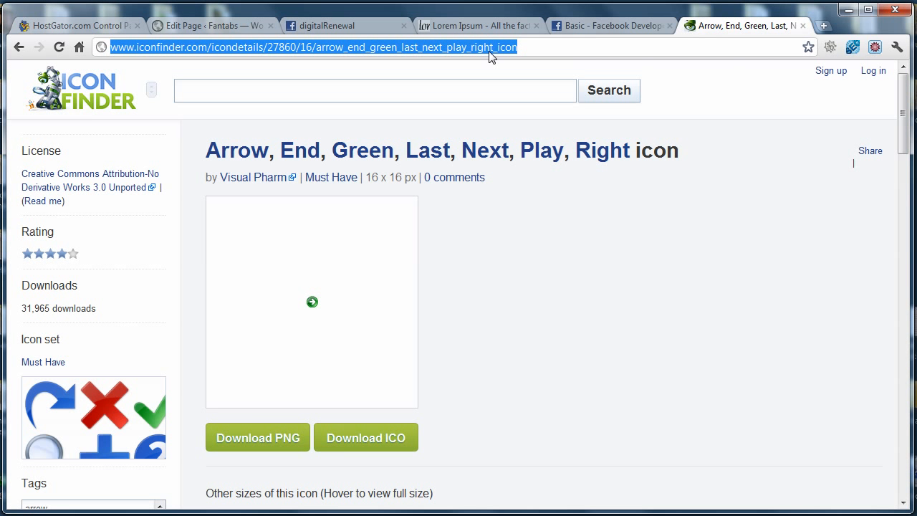
key(ctrl+v)
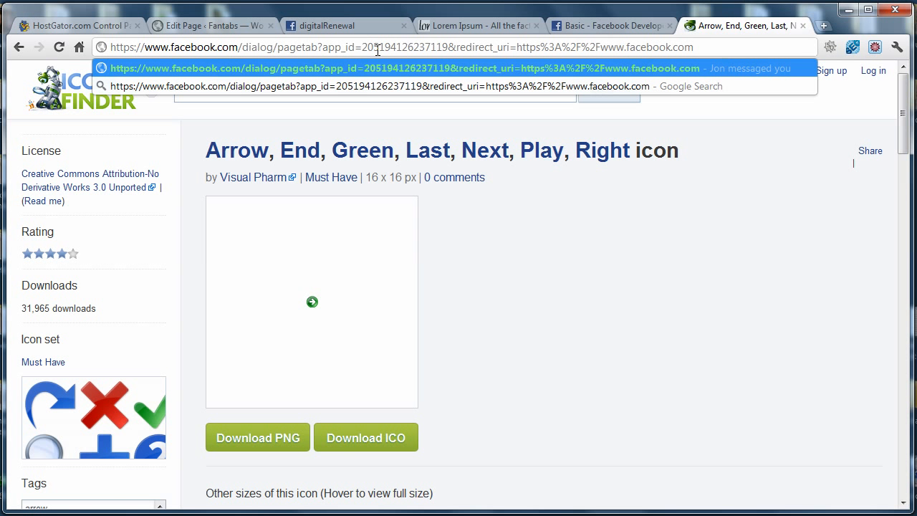
Copy Testtab's App ID from its settings, replace the app_id value in the pasted dialog URL with it, and load the address
click(581, 27)
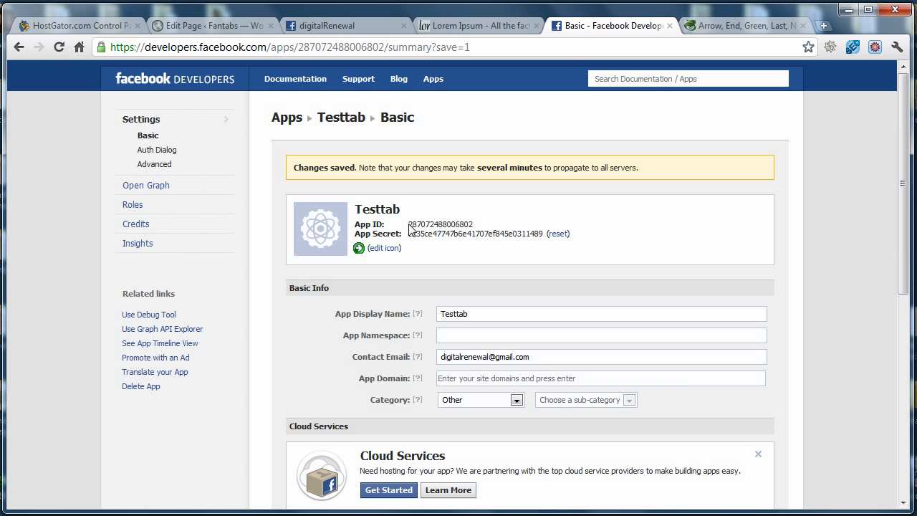
drag(408, 225, 477, 224)
key(ctrl+c)
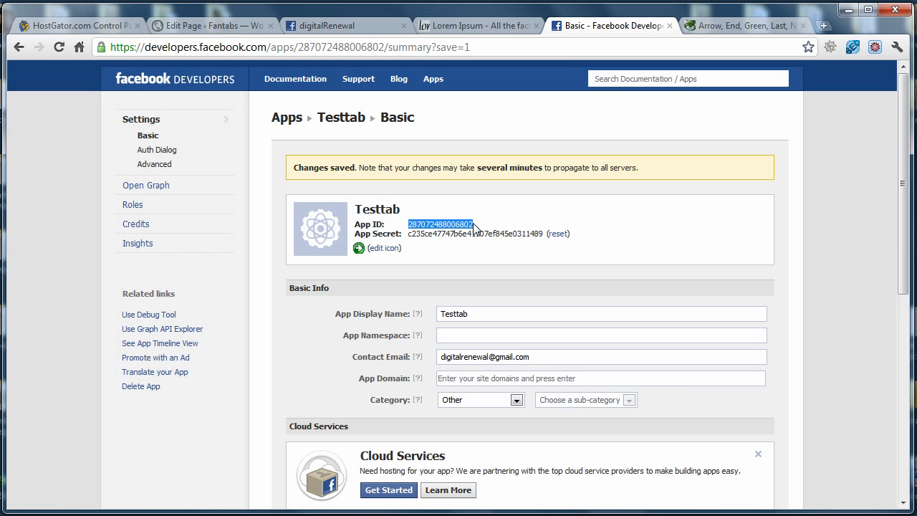
click(753, 29)
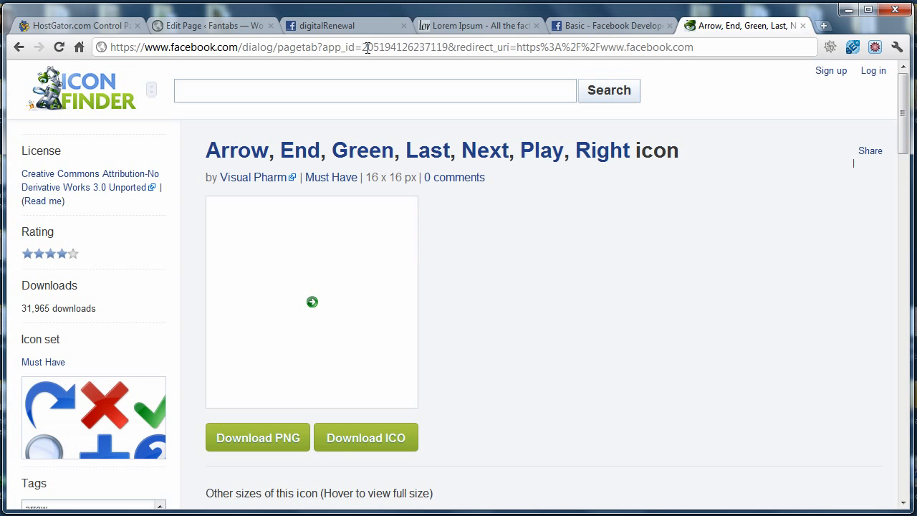
drag(364, 49, 454, 49)
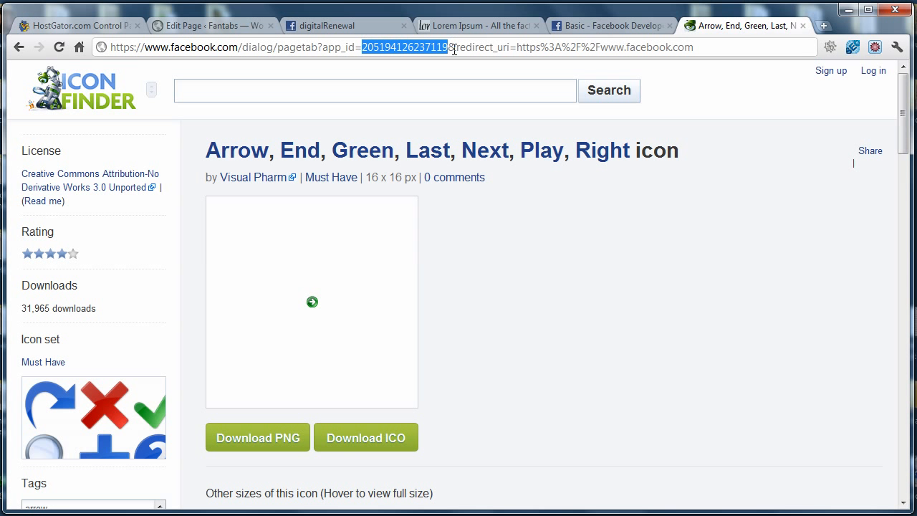
key(ctrl+v)
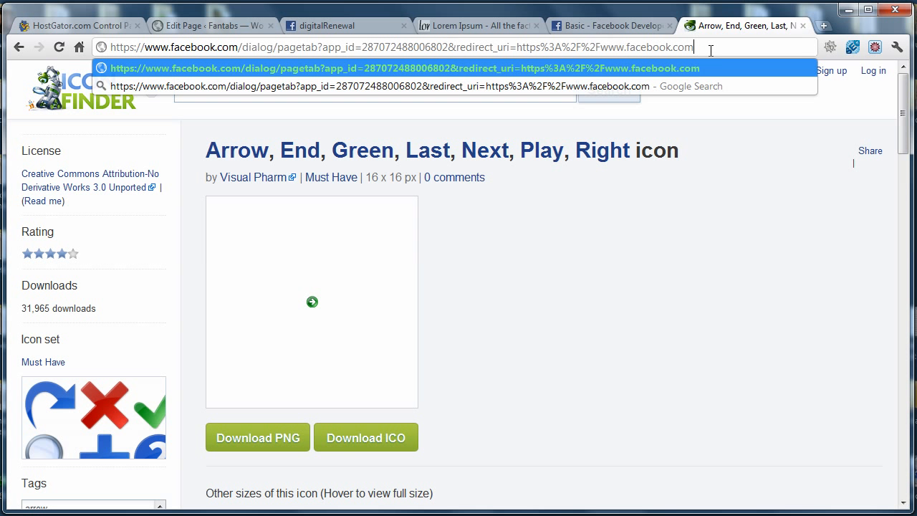
key(Return)
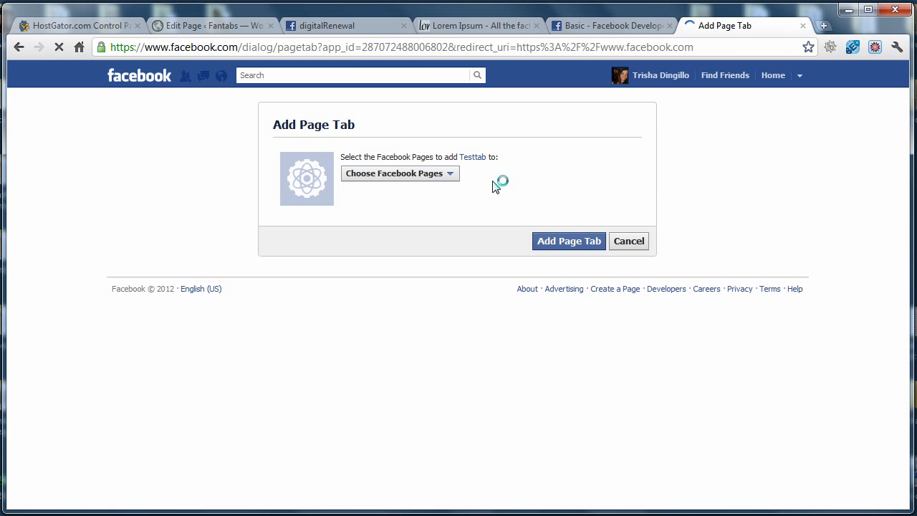
Choose digitalRenewal as the Facebook Page and add the Testtab page tab to it
click(451, 175)
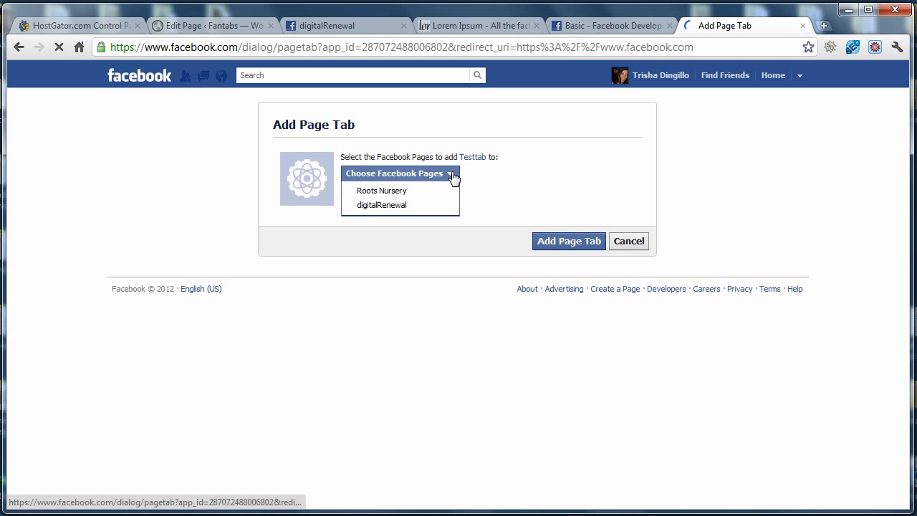
click(405, 210)
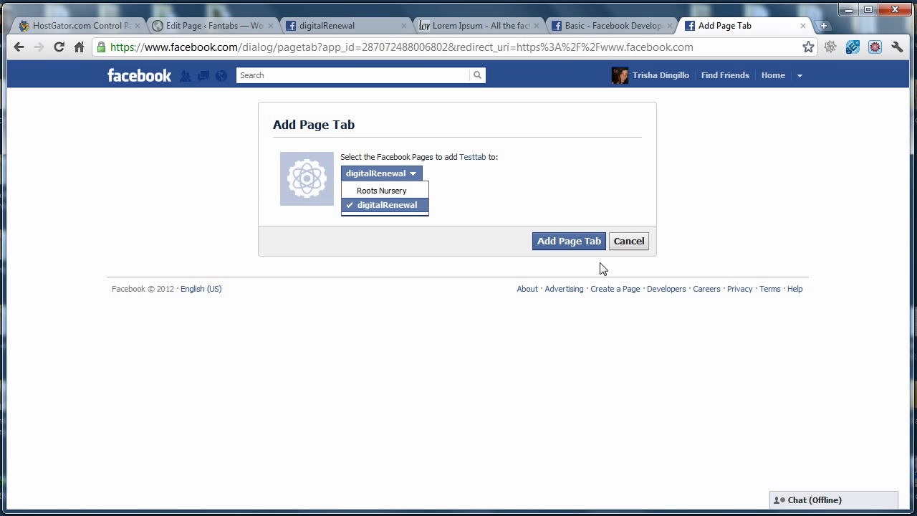
click(569, 243)
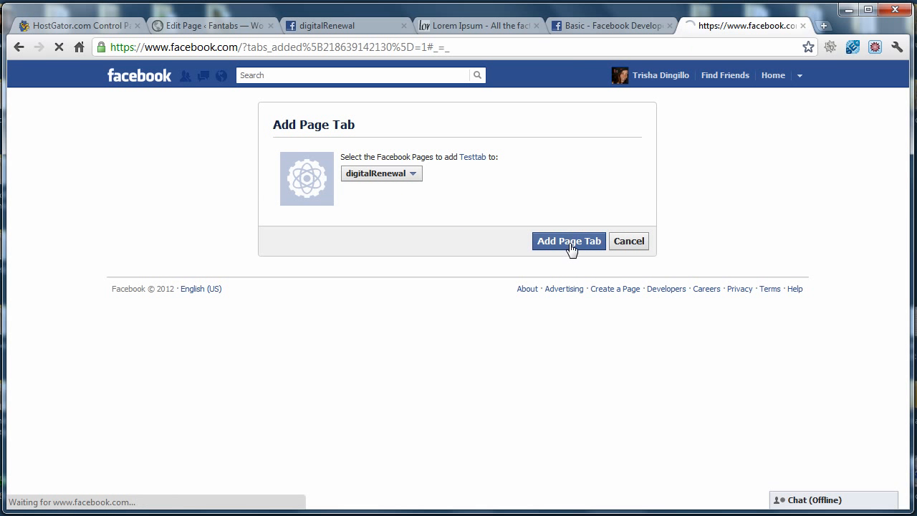
drag(242, 49, 609, 113)
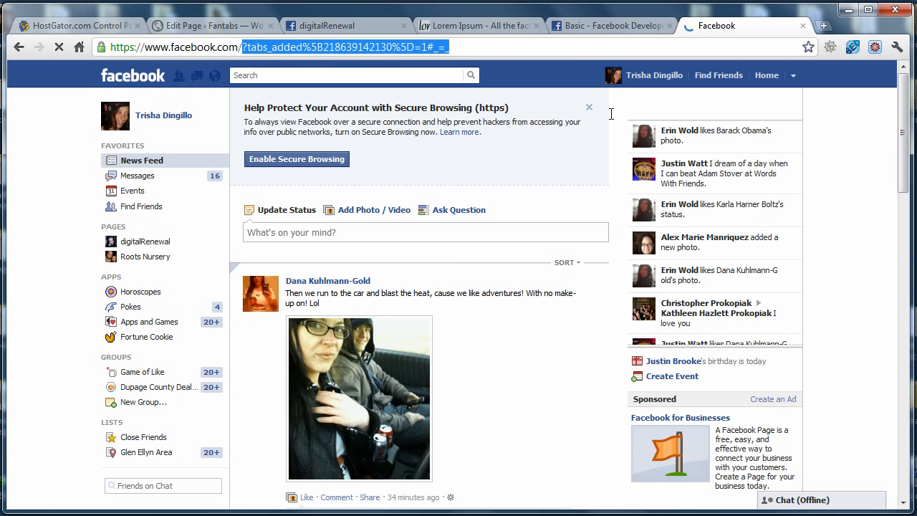
text(d)
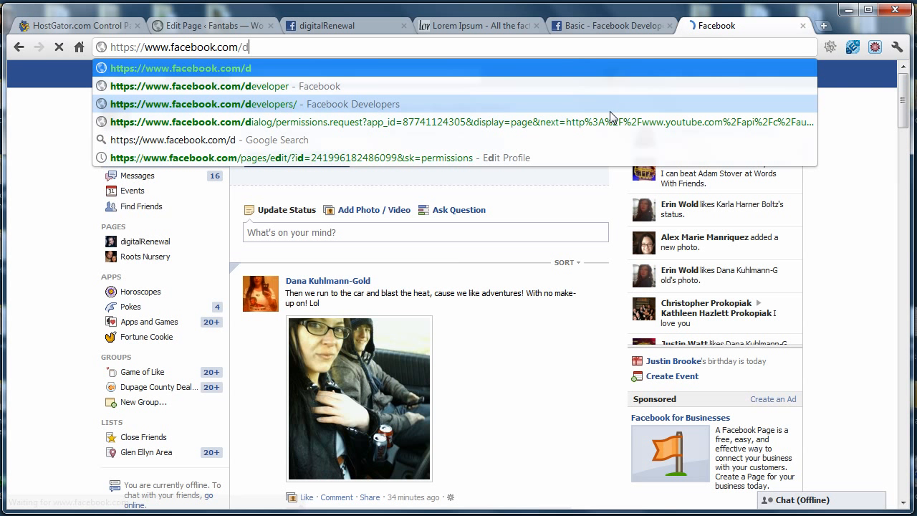
text(igital)
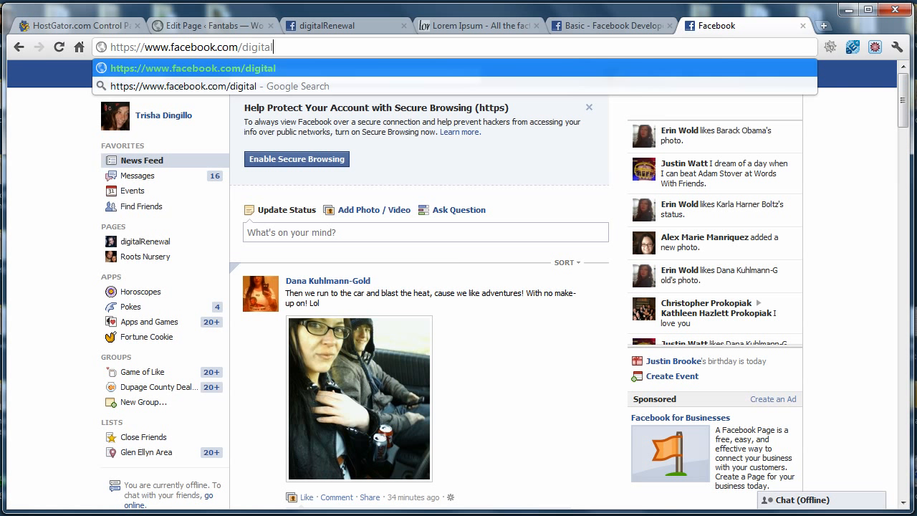
text(renewal)
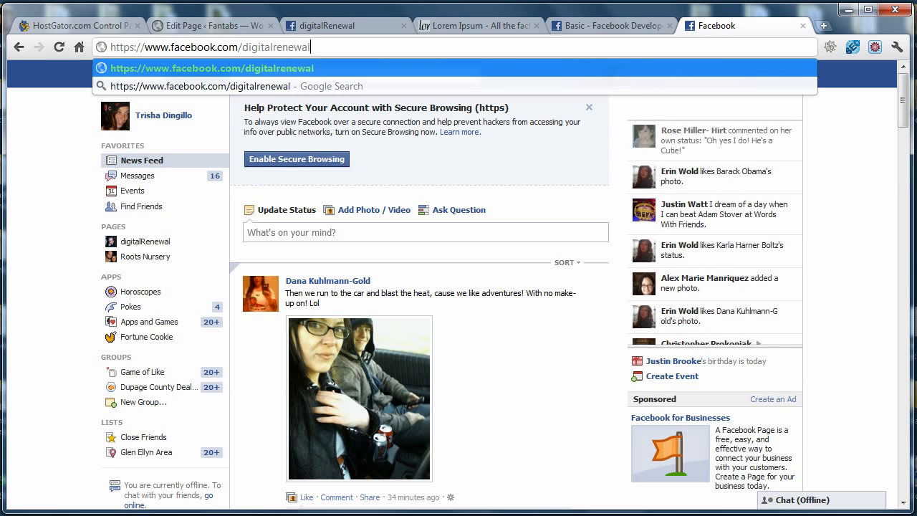
key(Return)
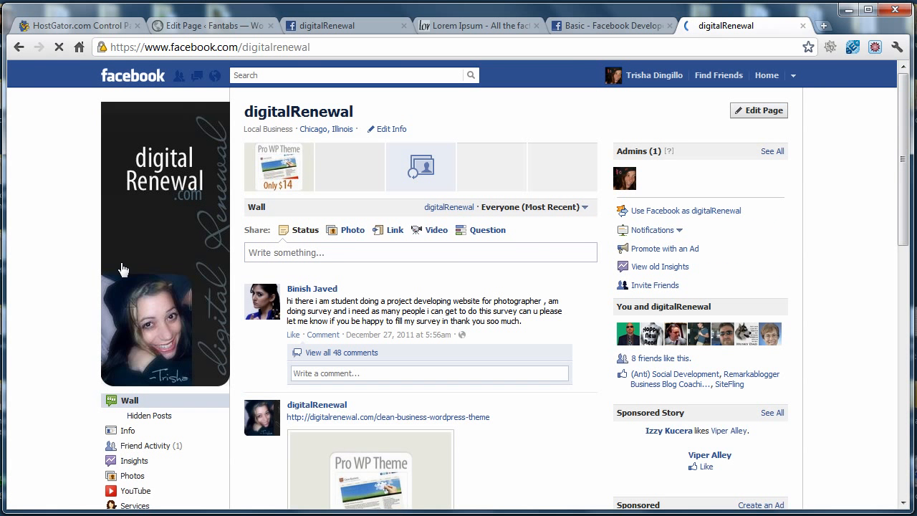
scroll(125, 322, down, 2)
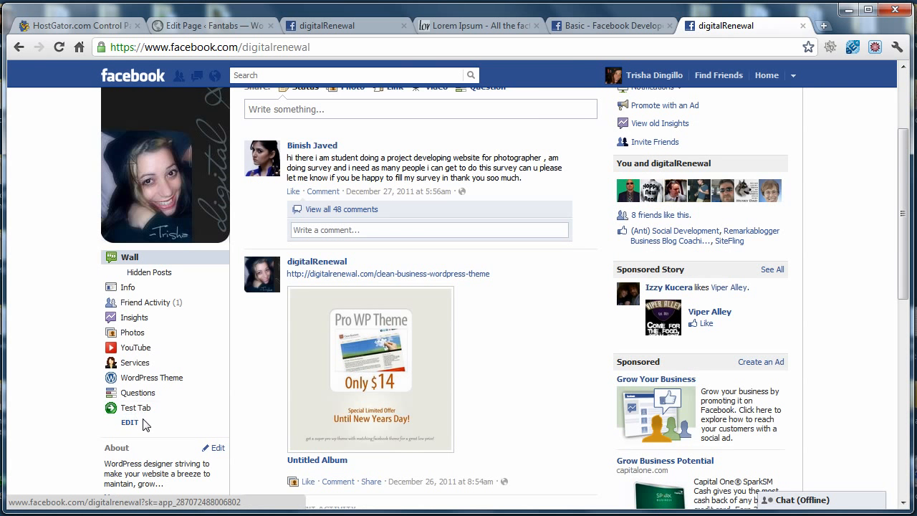
click(142, 413)
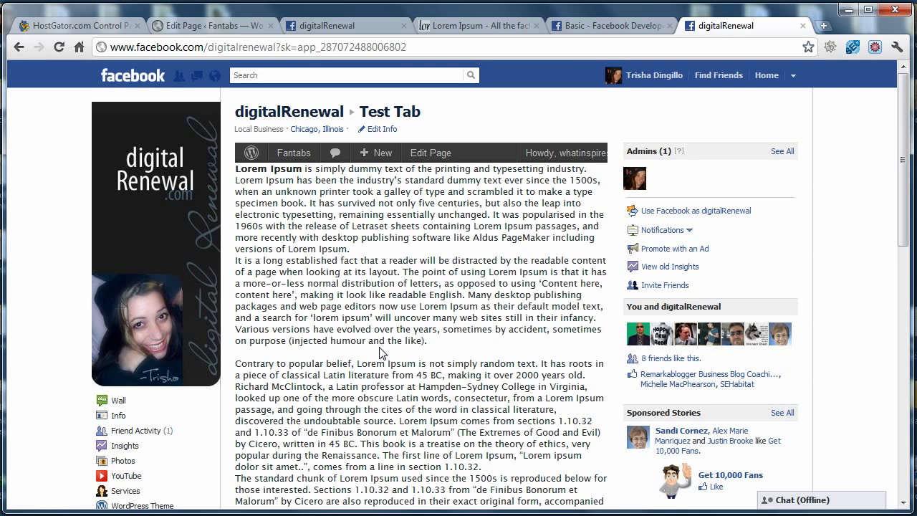
Examine the Test Tab's content and the WordPress admin bar above it, including the account menu's Log Out option
scroll(380, 352, down, 5)
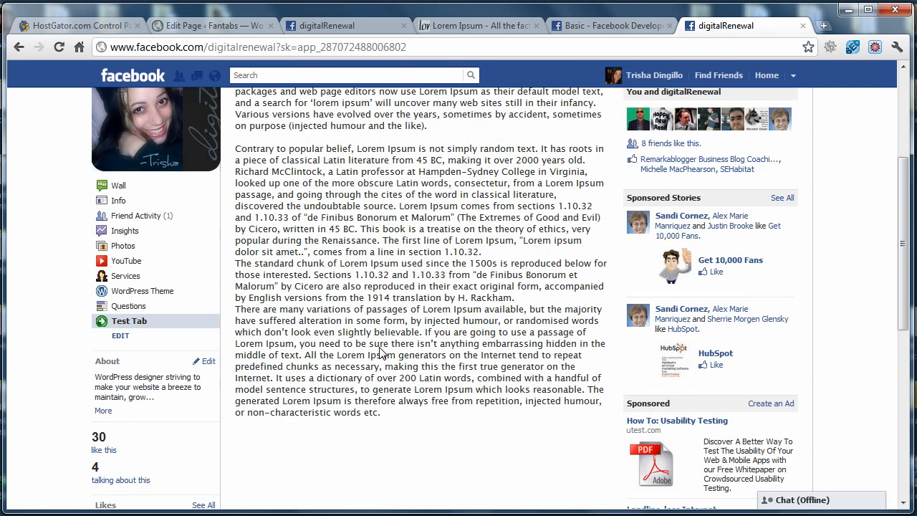
scroll(380, 353, up, 5)
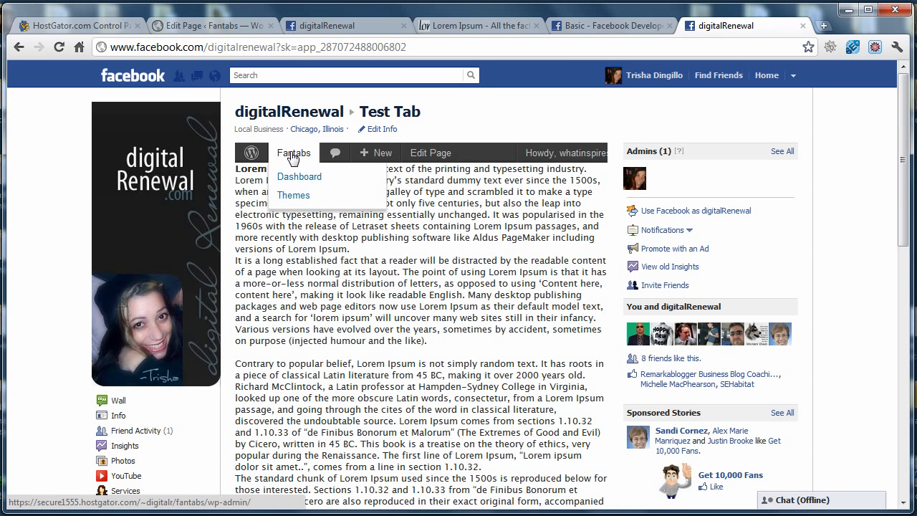
mouse_move(252, 155)
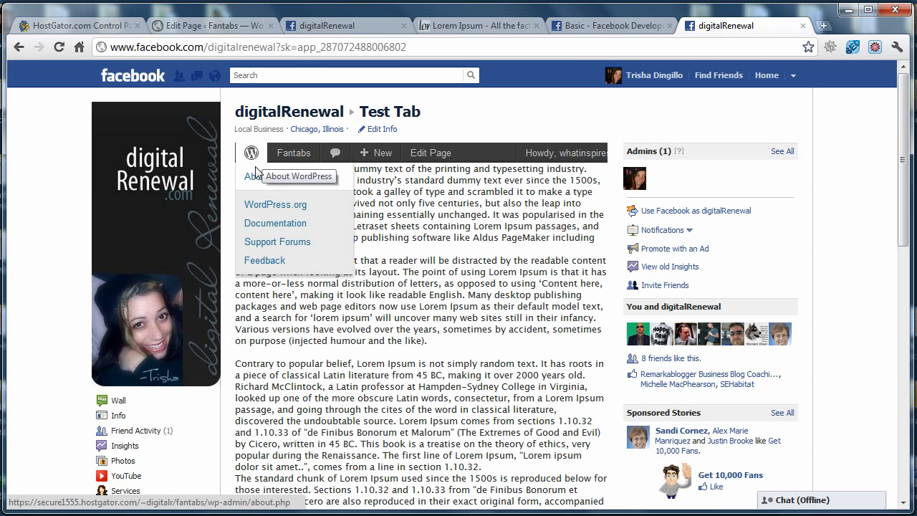
mouse_move(539, 151)
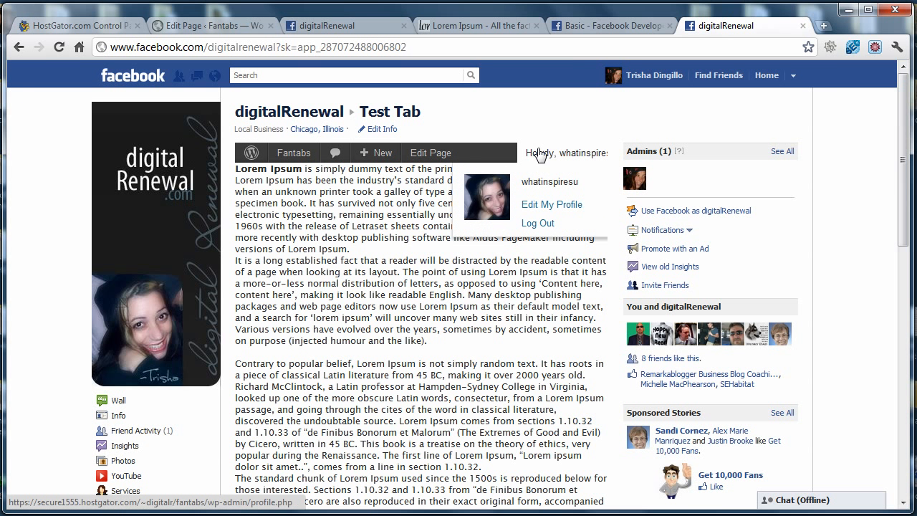
click(528, 225)
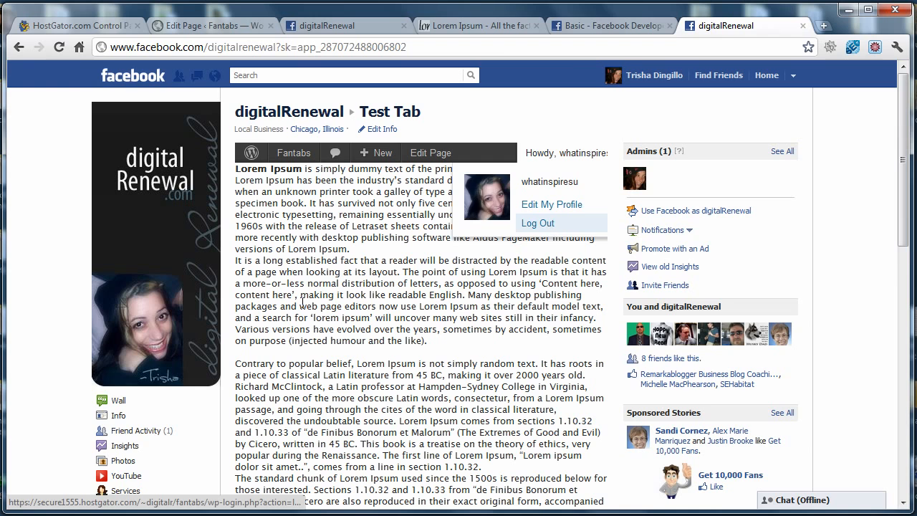
scroll(81, 391, down, 2)
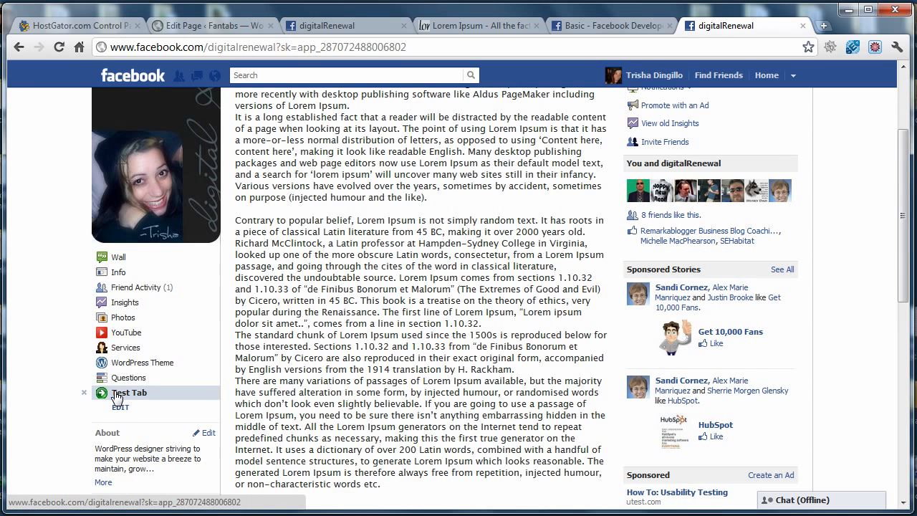
Reopen the digitalRenewal page's Test Tab and look through its whole text
click(118, 395)
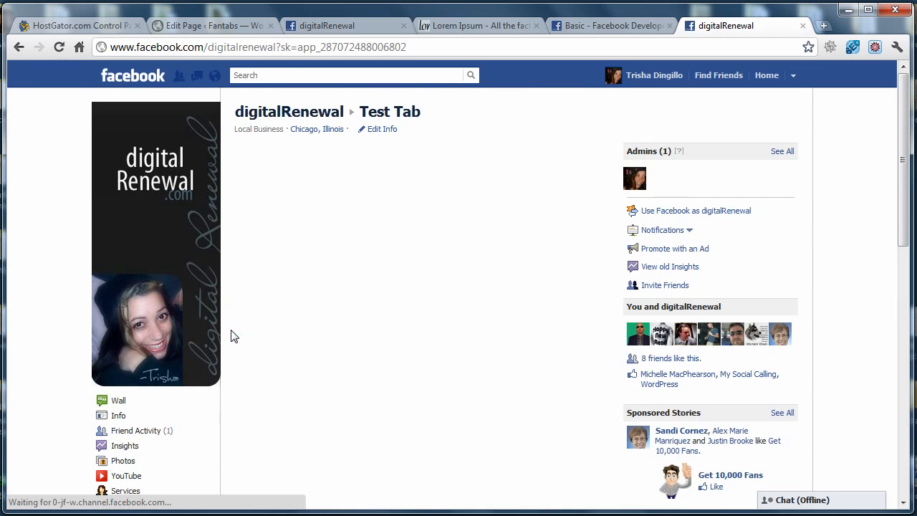
scroll(315, 320, down, 3)
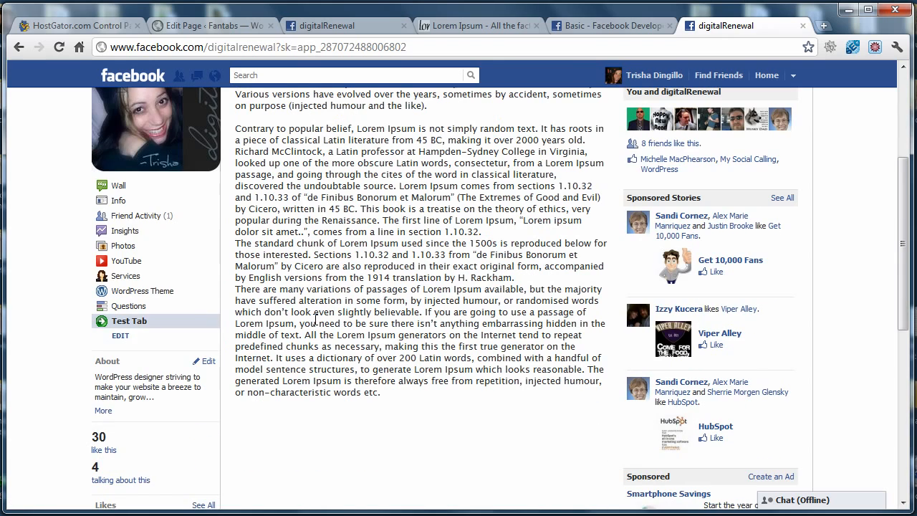
scroll(823, 471, up, 3)
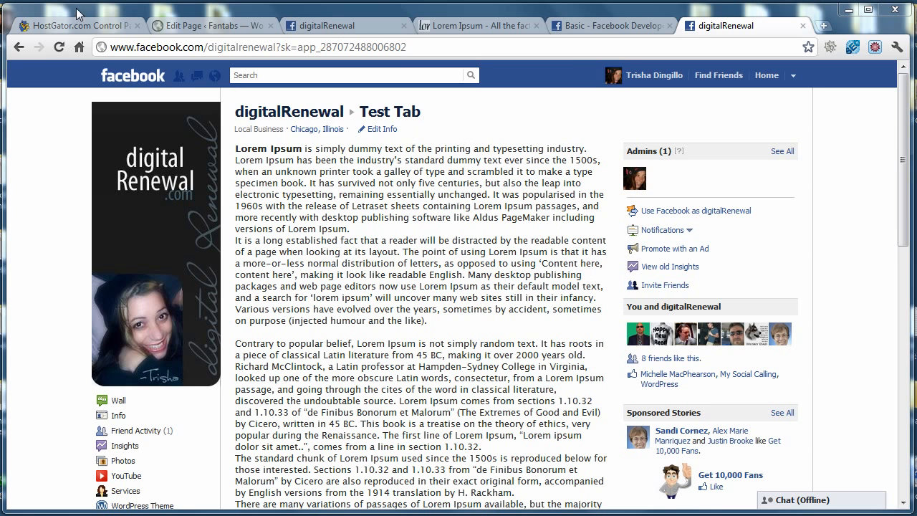
Return to the dR Test Tab page editor, then switch to the fan tabs.txt notes in Notepad and check the image width note
click(211, 25)
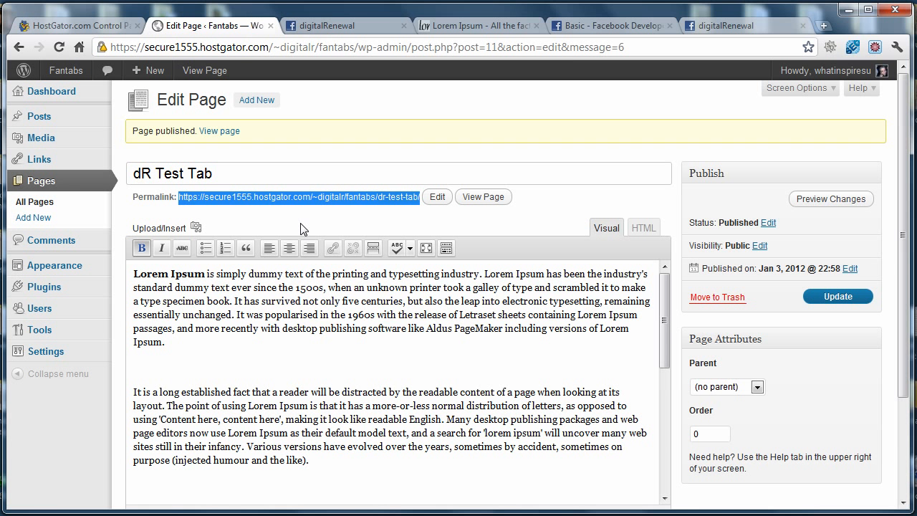
key(alt+Tab)
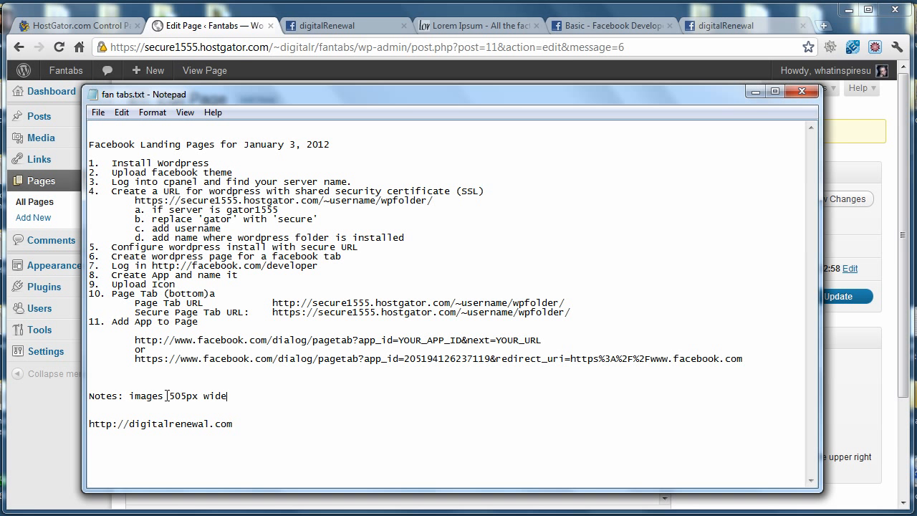
drag(169, 395, 228, 398)
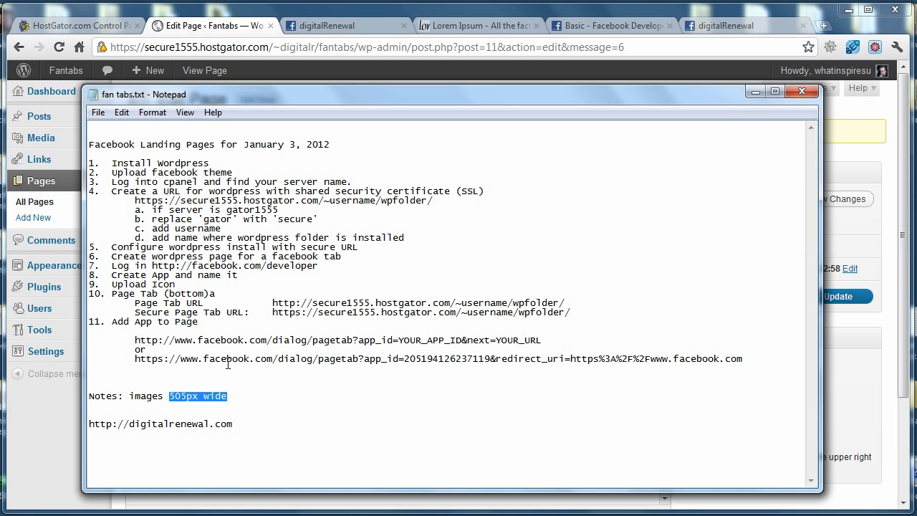
click(274, 402)
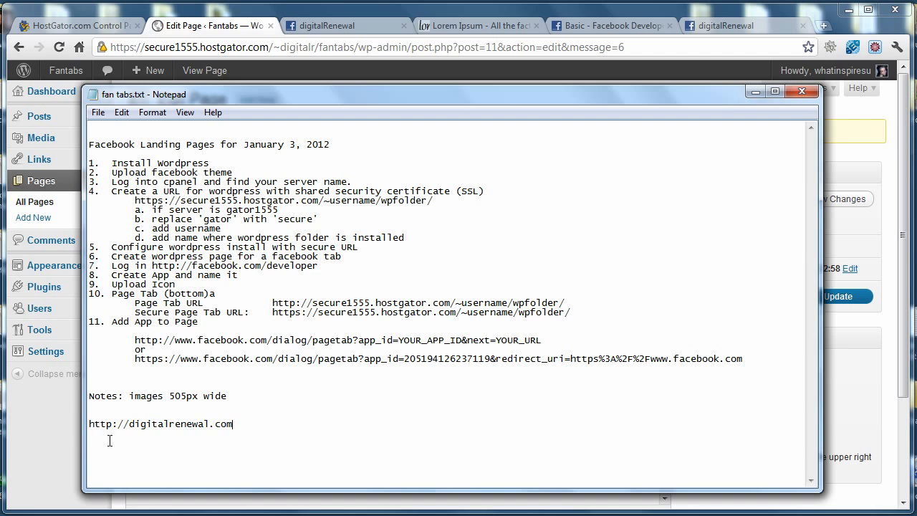
Return to the digitalRenewal Facebook page in the browser and open its WordPress Theme tab
click(101, 27)
click(329, 25)
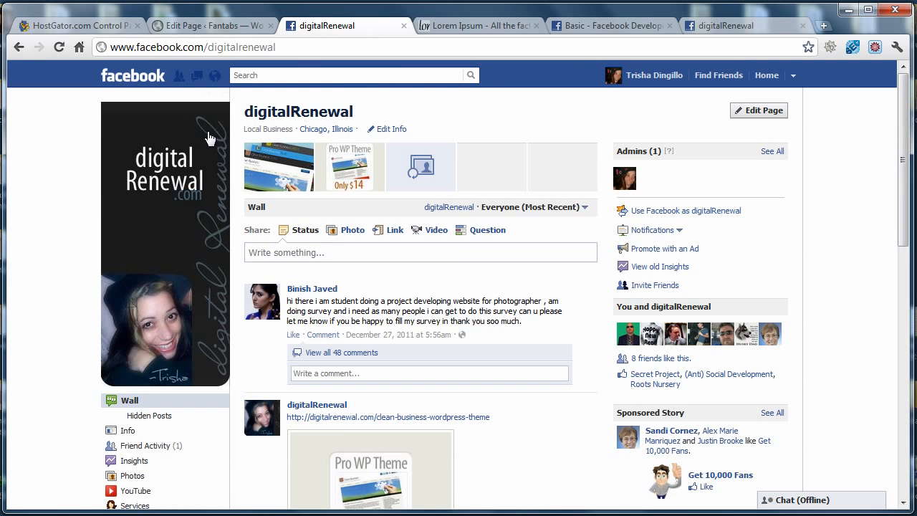
scroll(63, 216, down, 2)
scroll(63, 216, up, 3)
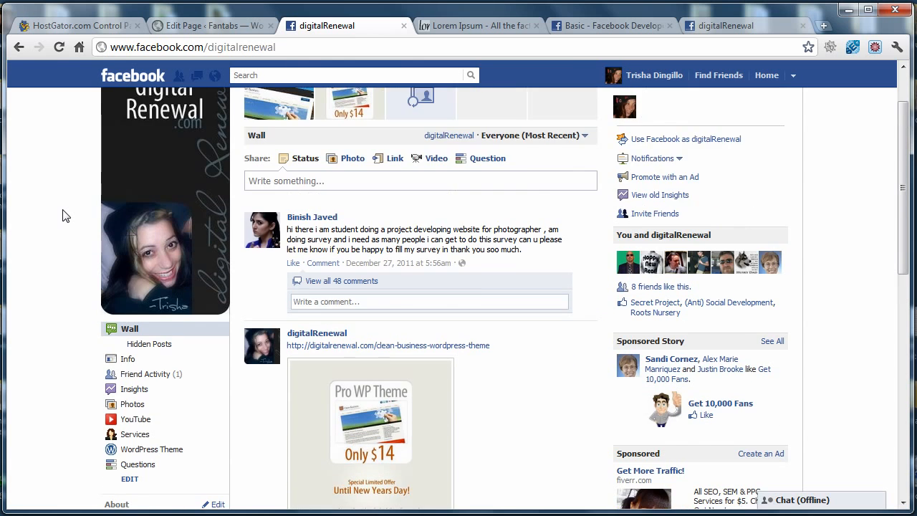
drag(208, 47, 444, 85)
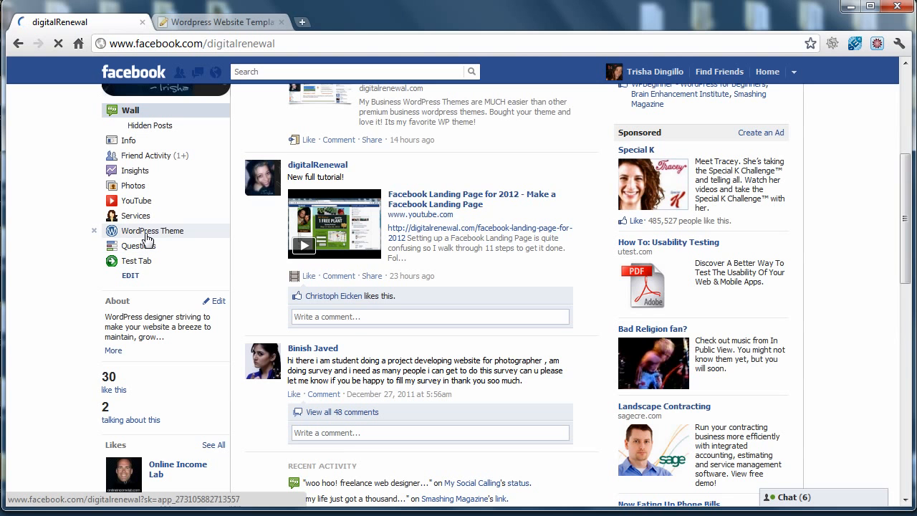
click(107, 232)
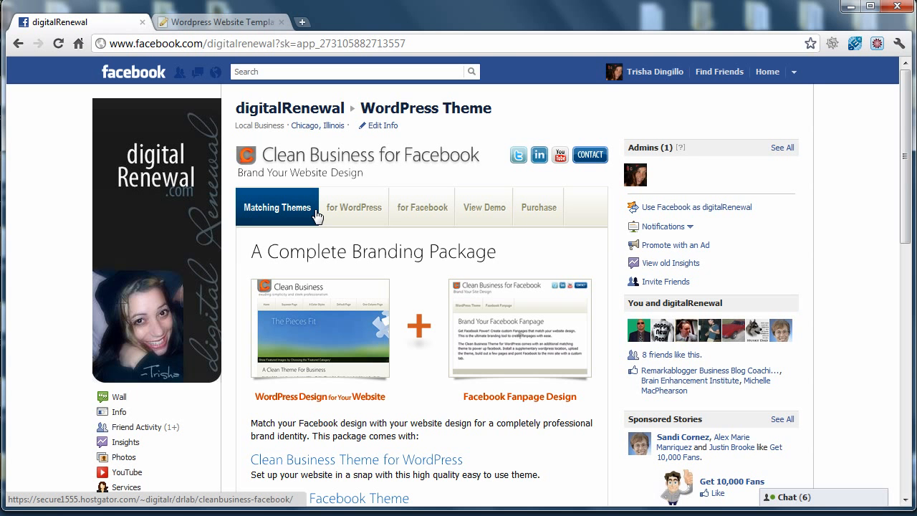
Compare the Clean Business demo website's design with the matching Clean Business for Facebook tab
click(234, 23)
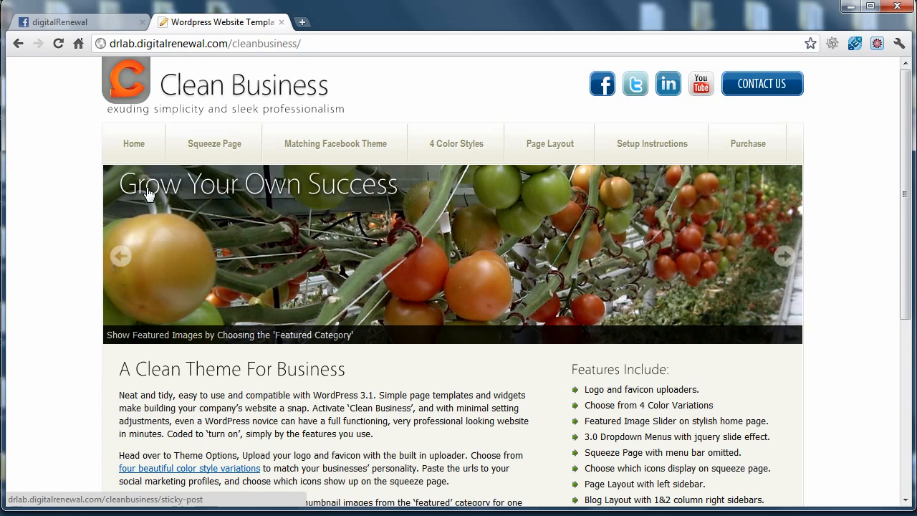
scroll(897, 335, down, 3)
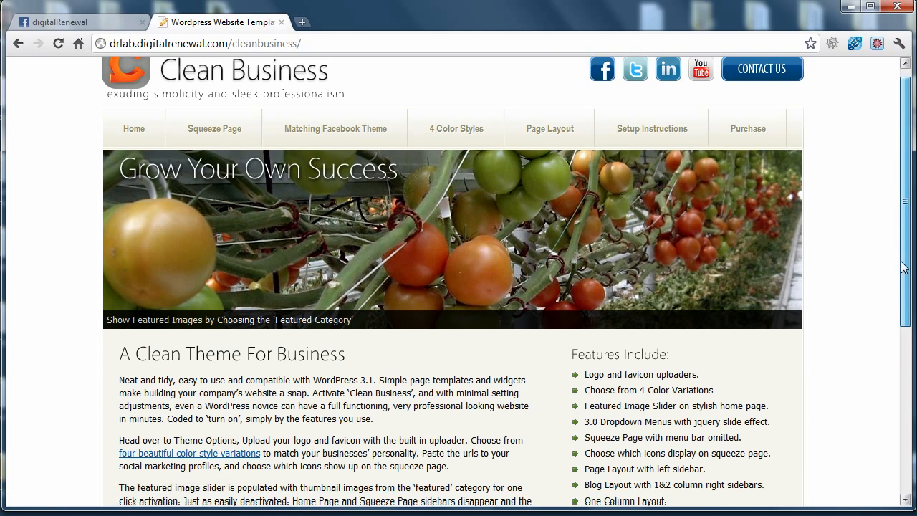
scroll(897, 335, up, 3)
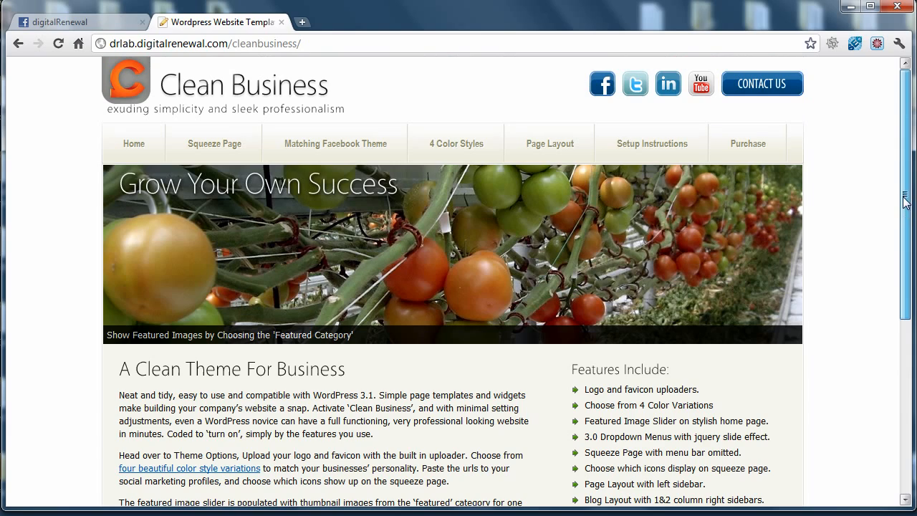
click(119, 28)
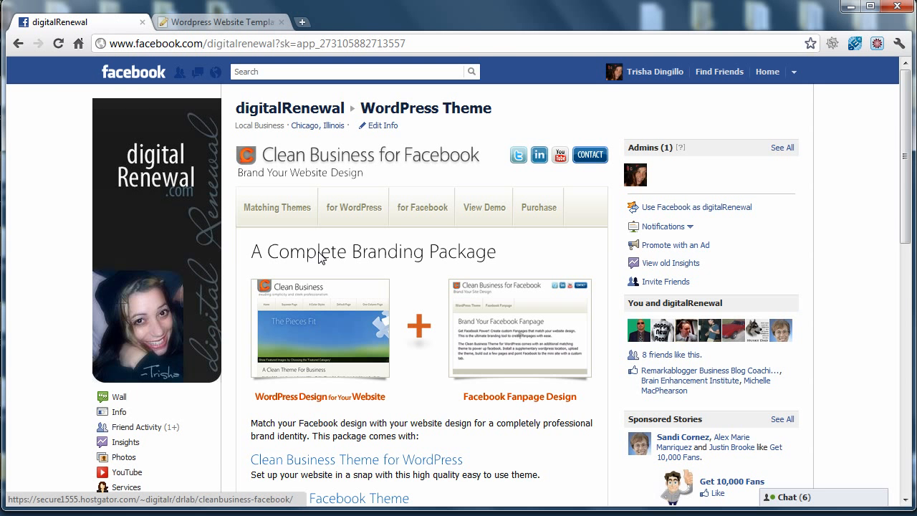
scroll(331, 262, down, 3)
scroll(332, 262, up, 3)
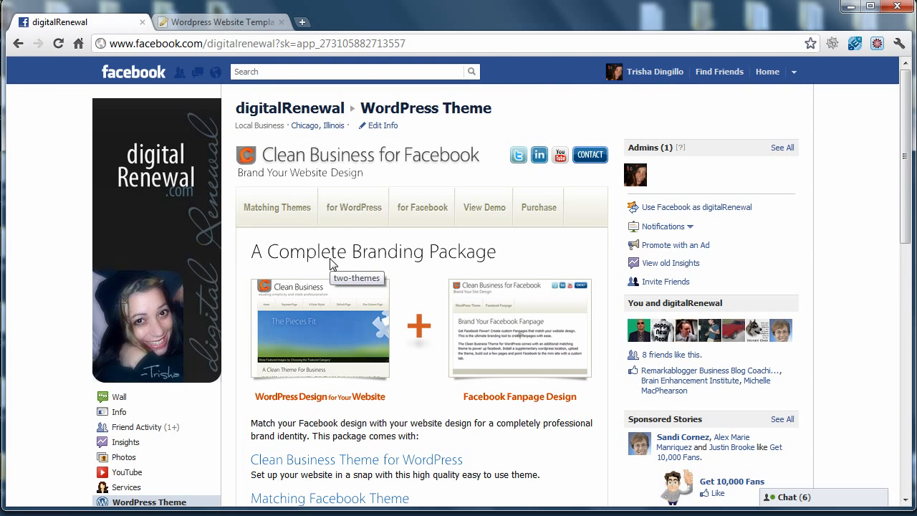
Open the for WordPress page inside the WordPress Theme tab and review its theme preview, feature list and purchase section
click(354, 211)
scroll(372, 240, down, 3)
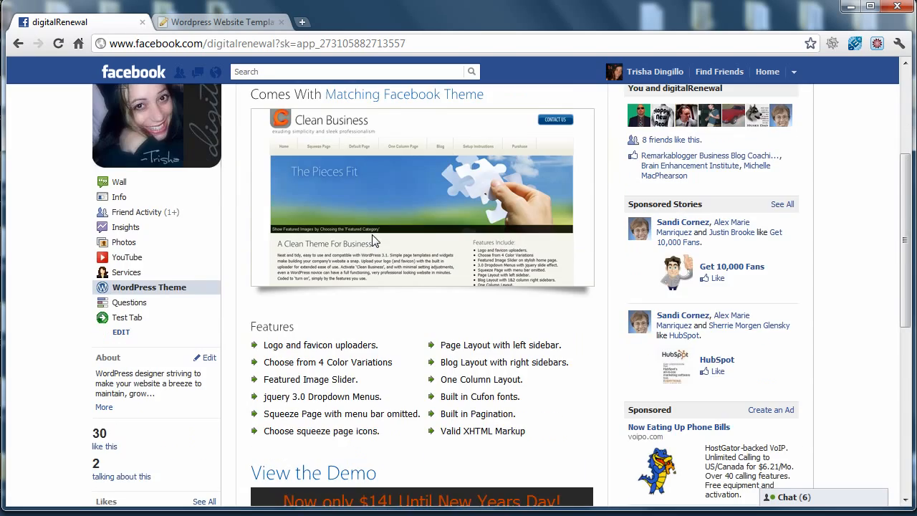
scroll(338, 367, down, 3)
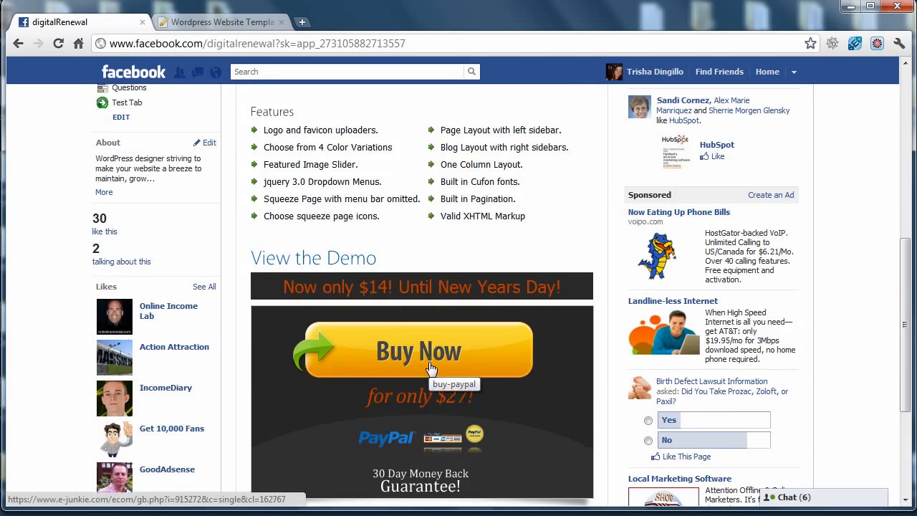
scroll(430, 373, up, 7)
click(598, 159)
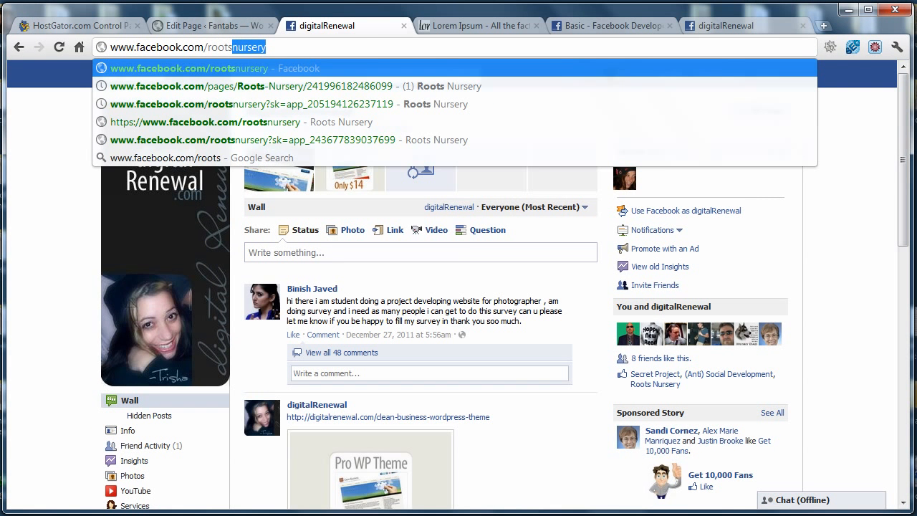
key(Return)
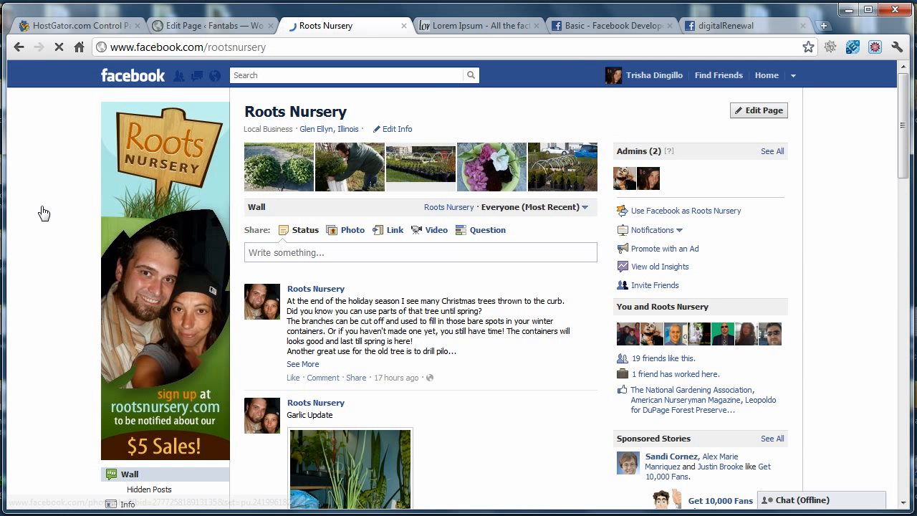
scroll(54, 211, down, 2)
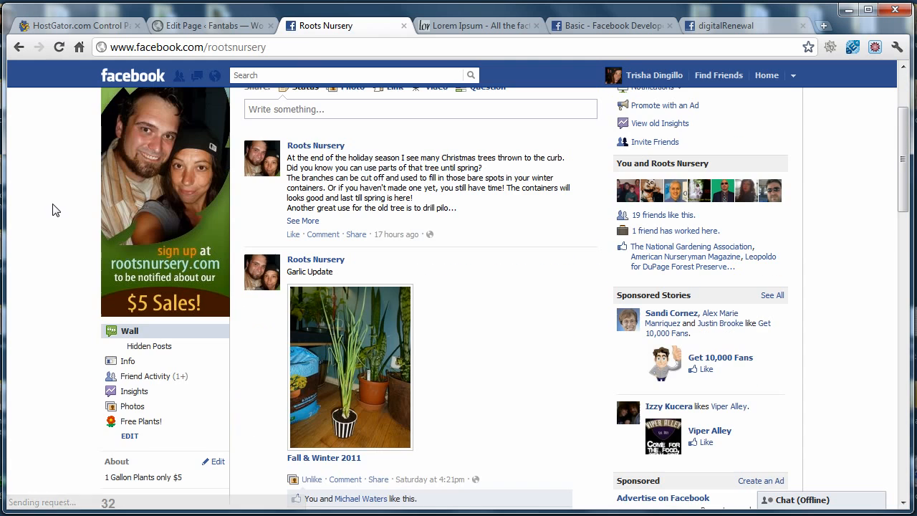
click(142, 424)
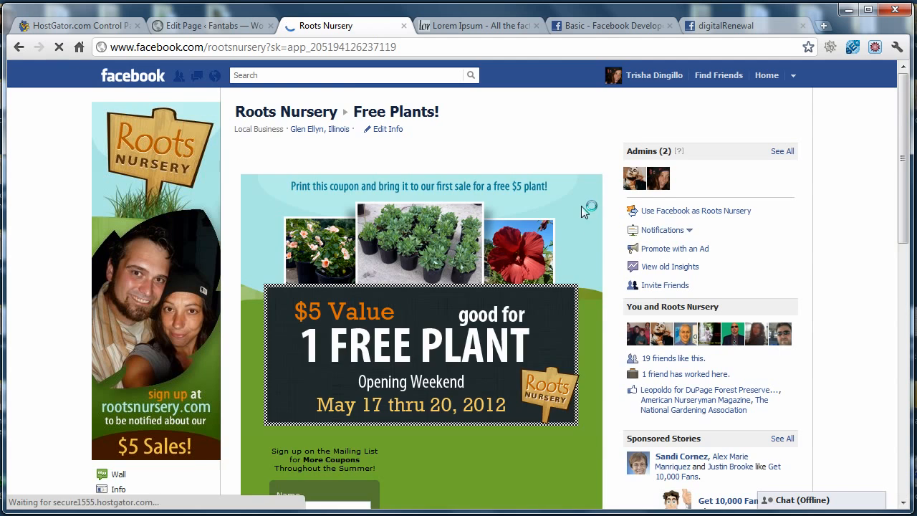
scroll(598, 287, down, 1)
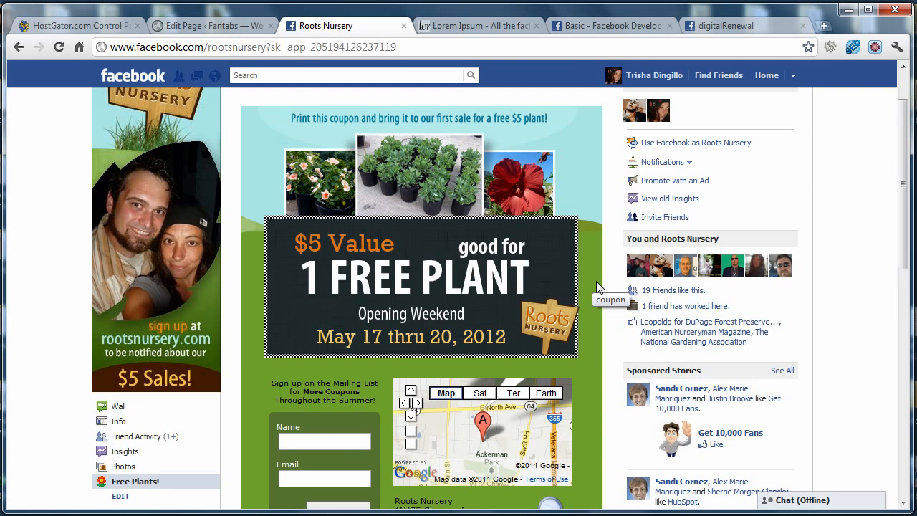
scroll(595, 294, up, 1)
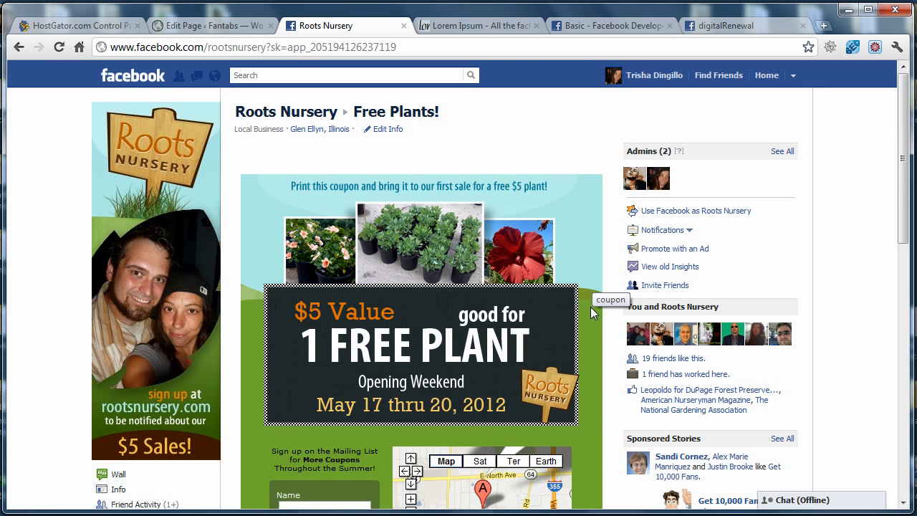